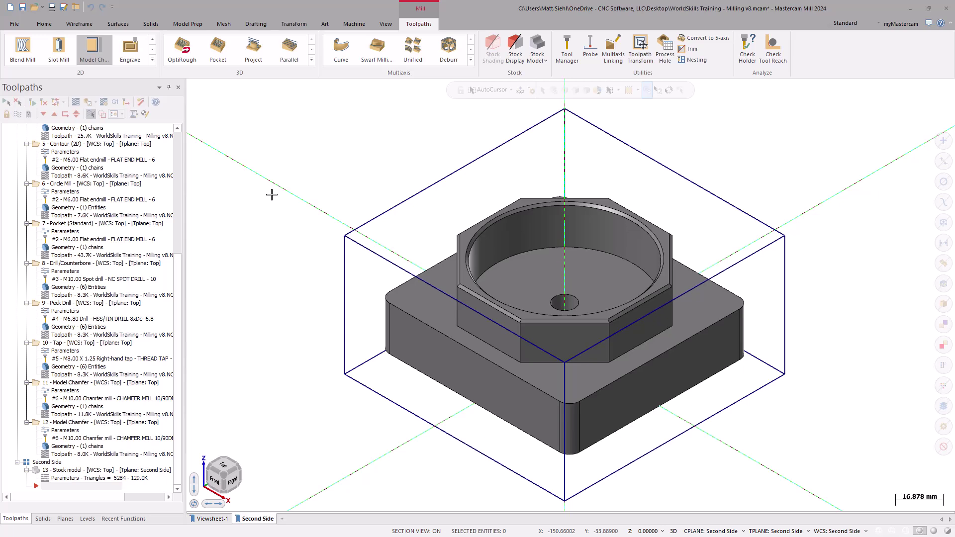
Start a 2D Facing toolpath and chain the stock's upper wireframe rectangle as its boundary.
click(153, 60)
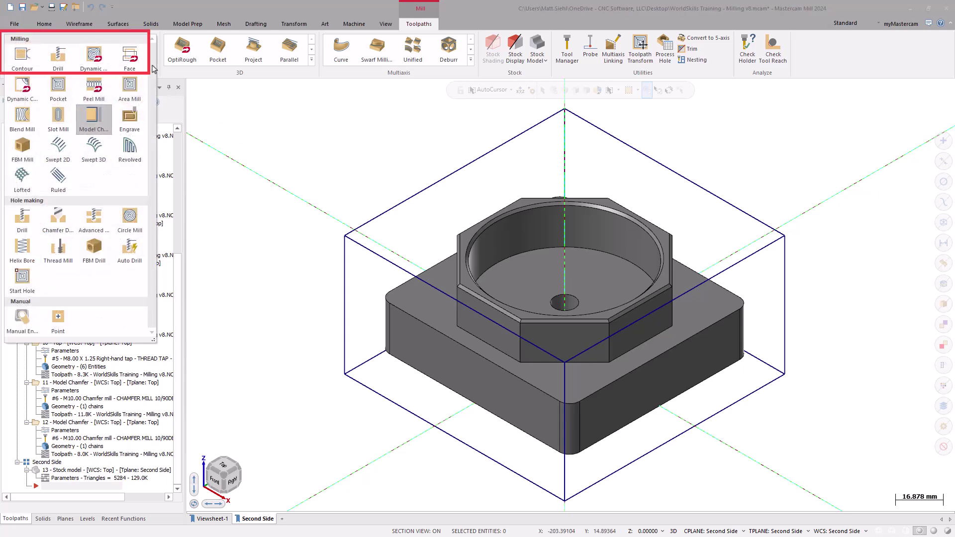
click(133, 58)
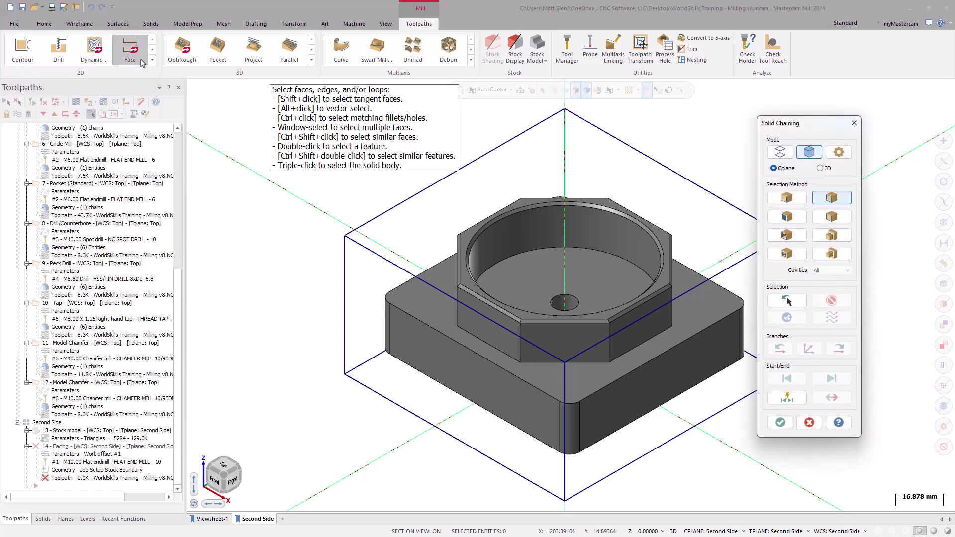
click(781, 152)
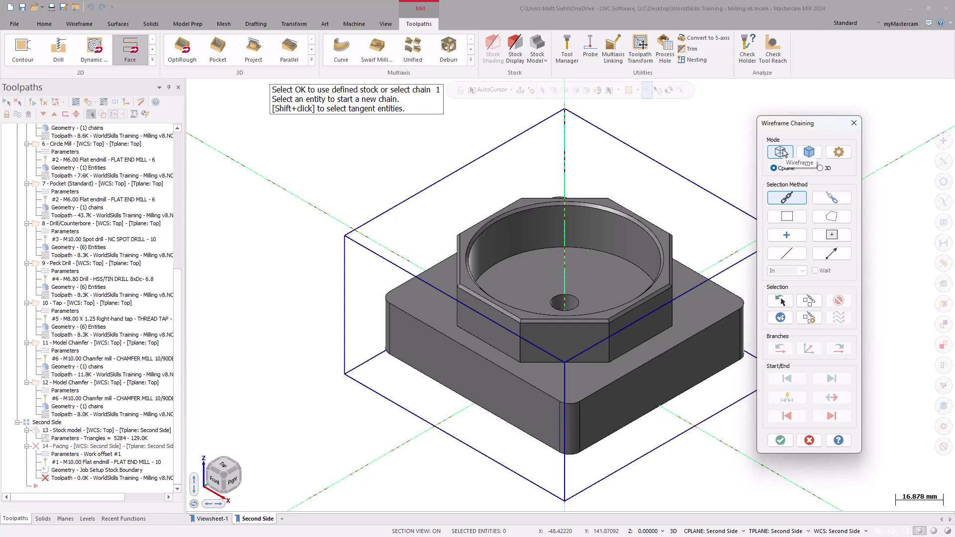
click(527, 135)
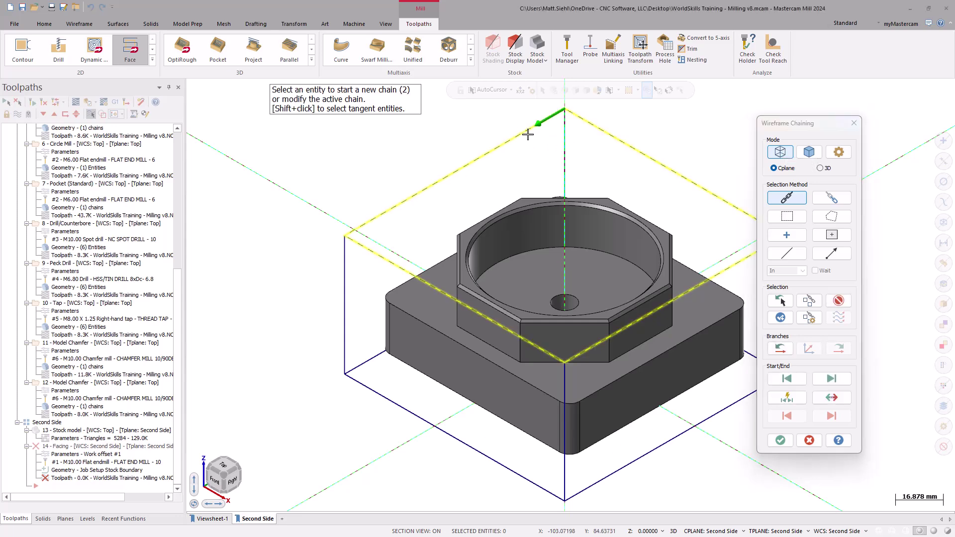
click(781, 440)
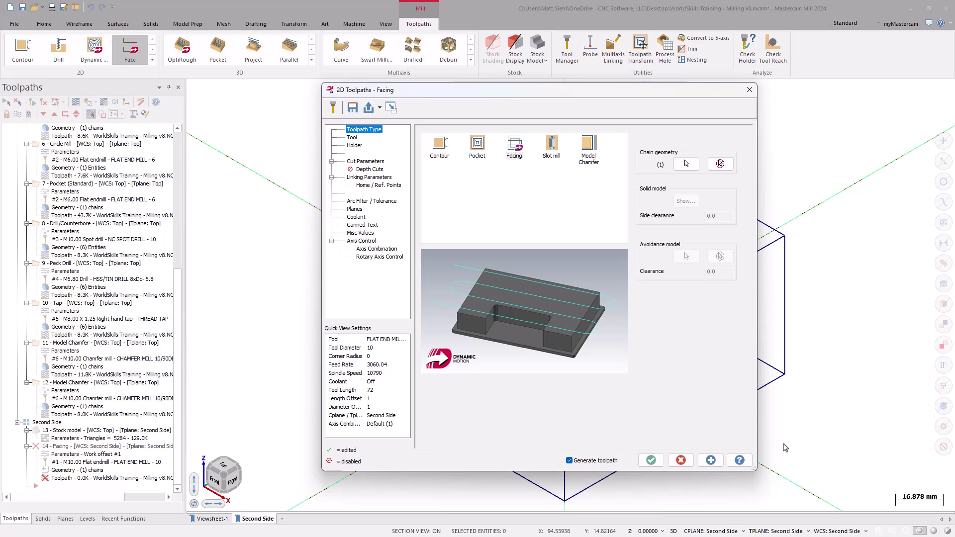
Set the facing depth to absolute 40 from the octagonal boss's top edge corner and generate the toolpath.
click(352, 137)
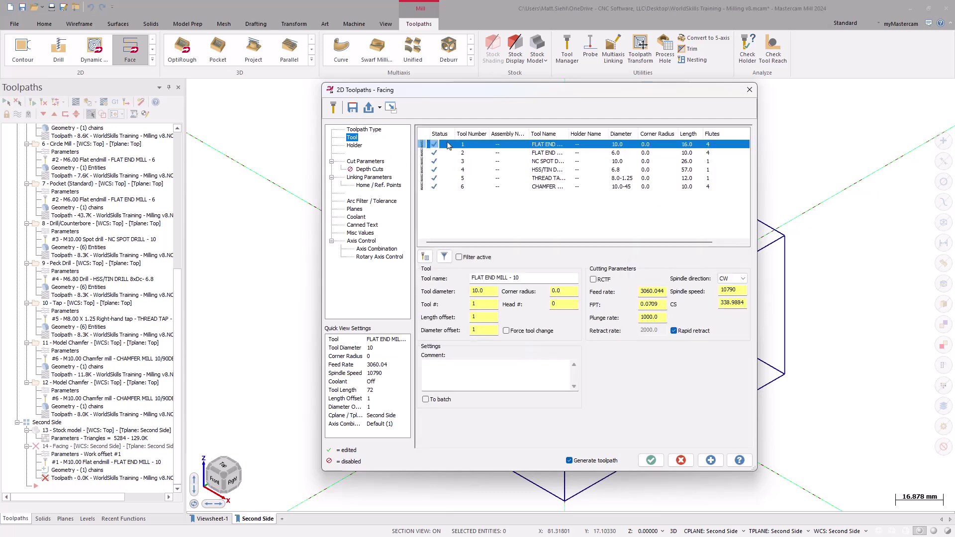
click(368, 162)
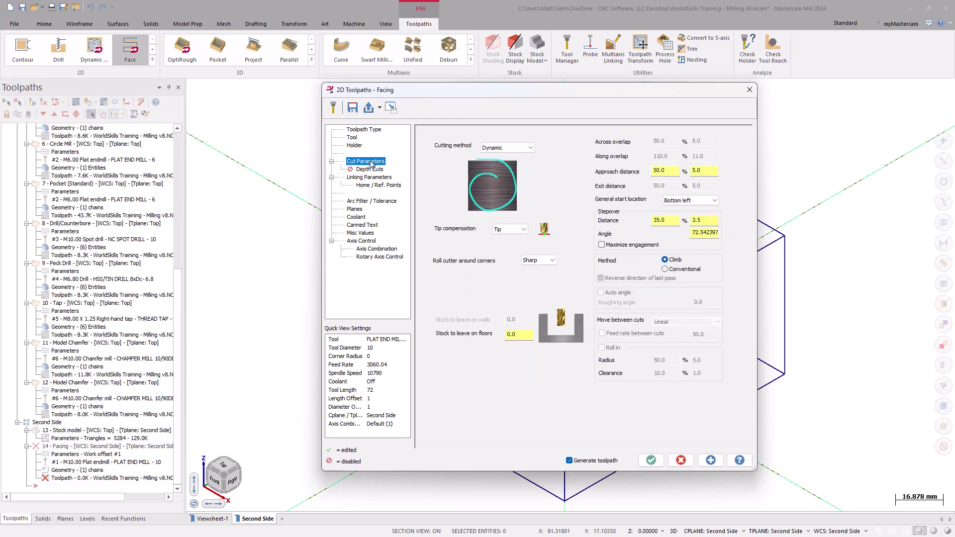
click(371, 179)
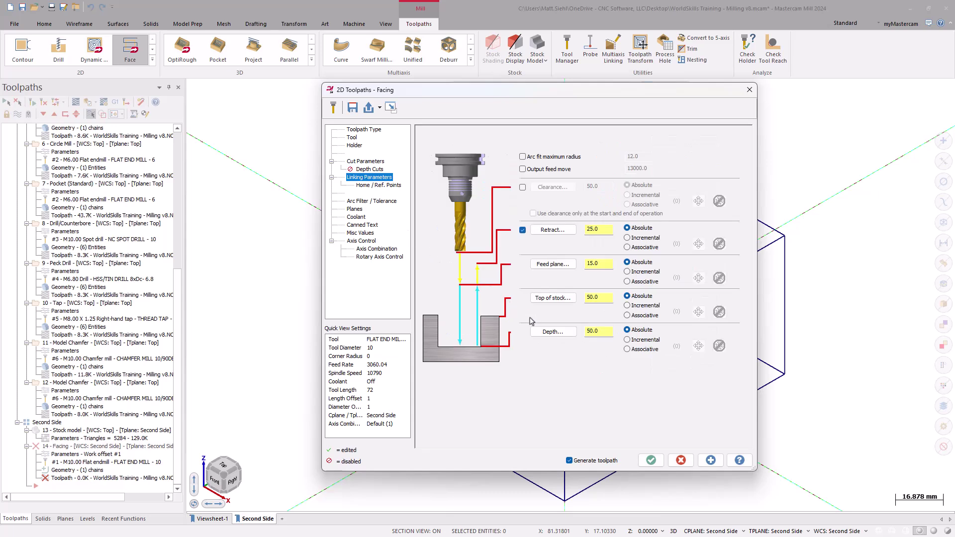
click(546, 332)
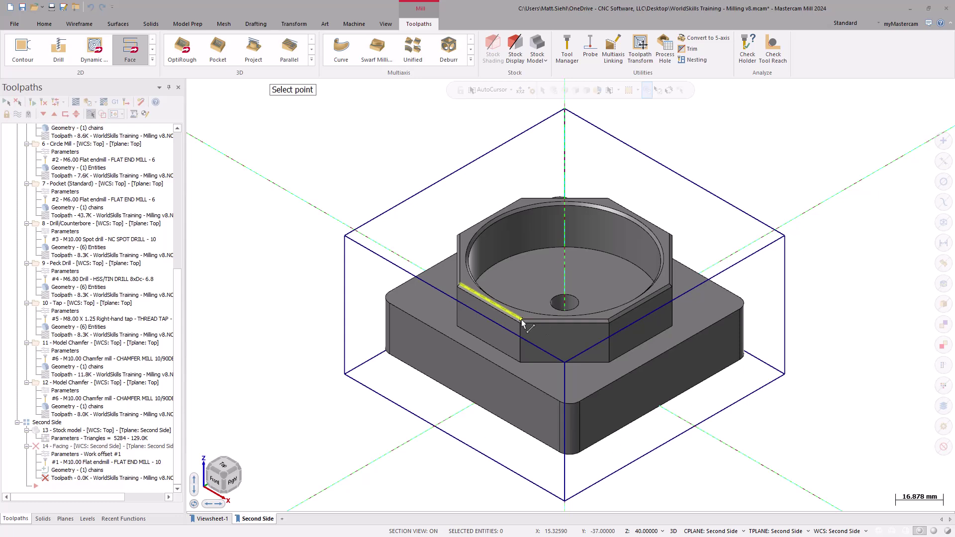
click(521, 318)
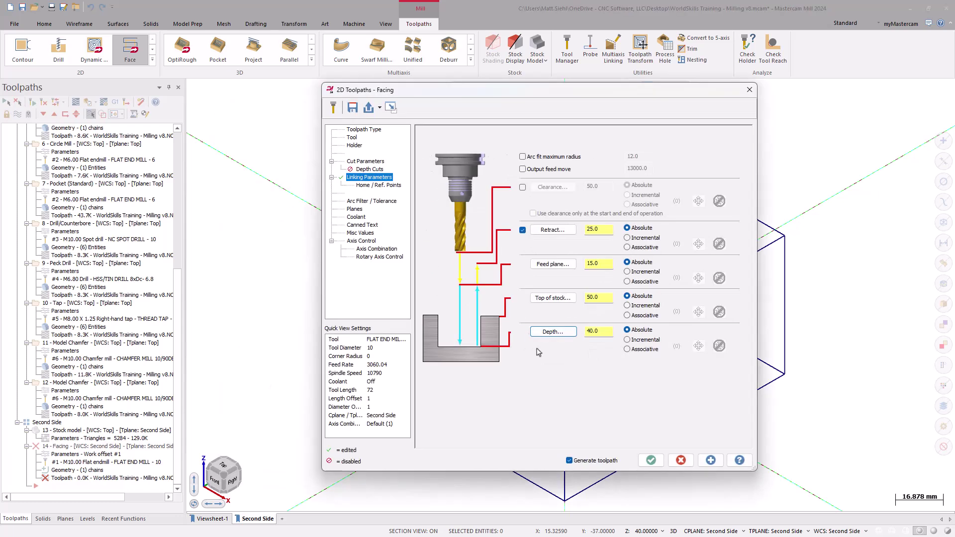
click(651, 460)
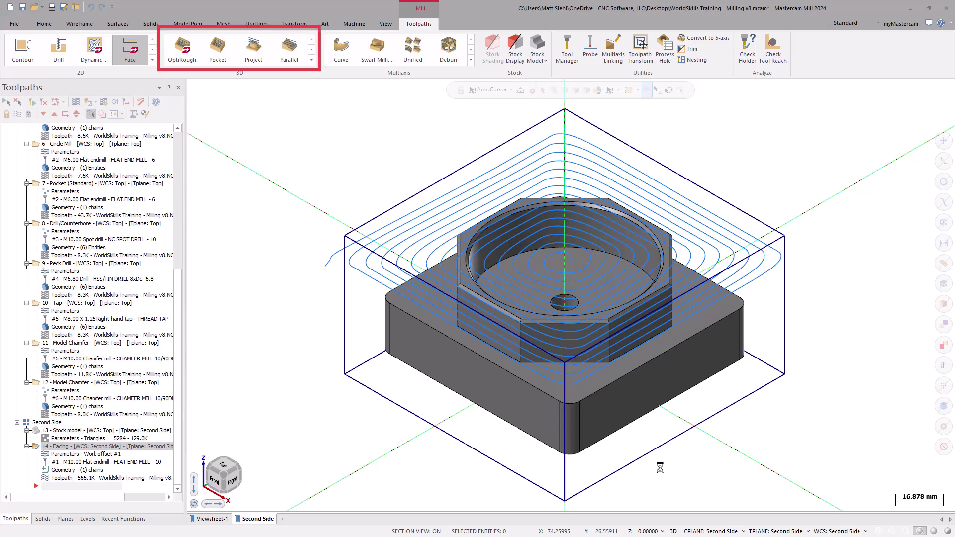
Start a 3D OptiRough toolpath with the entire solid as machining geometry and rest material disabled.
click(185, 54)
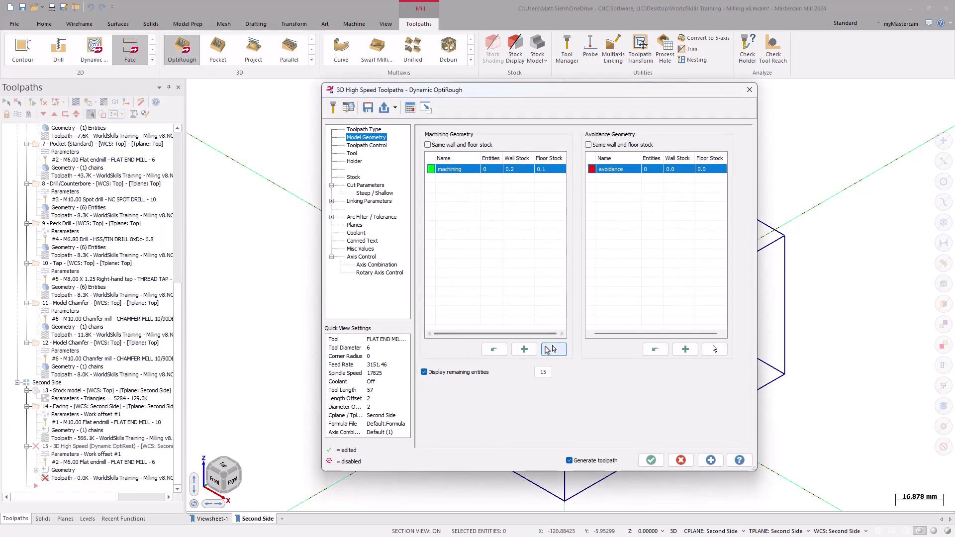
click(554, 349)
drag(348, 170, 820, 477)
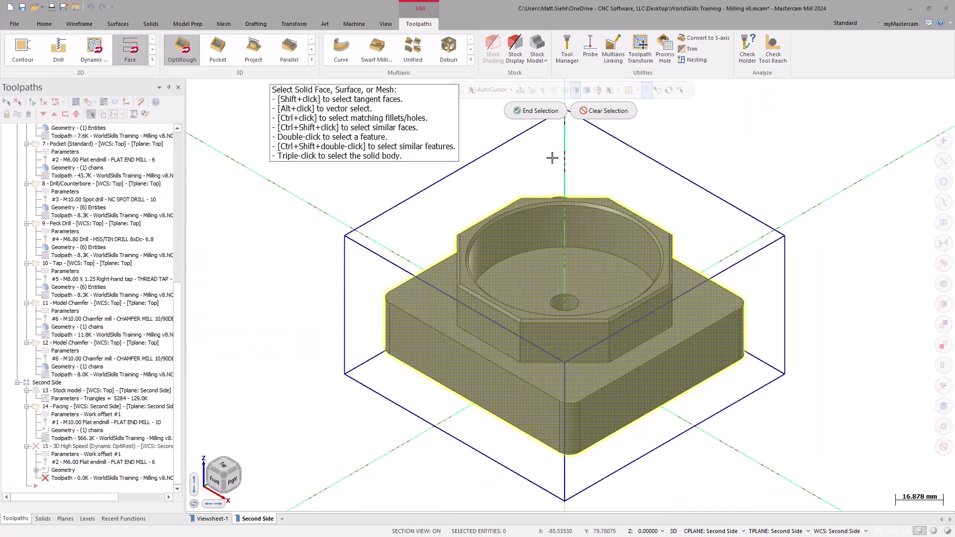
click(537, 116)
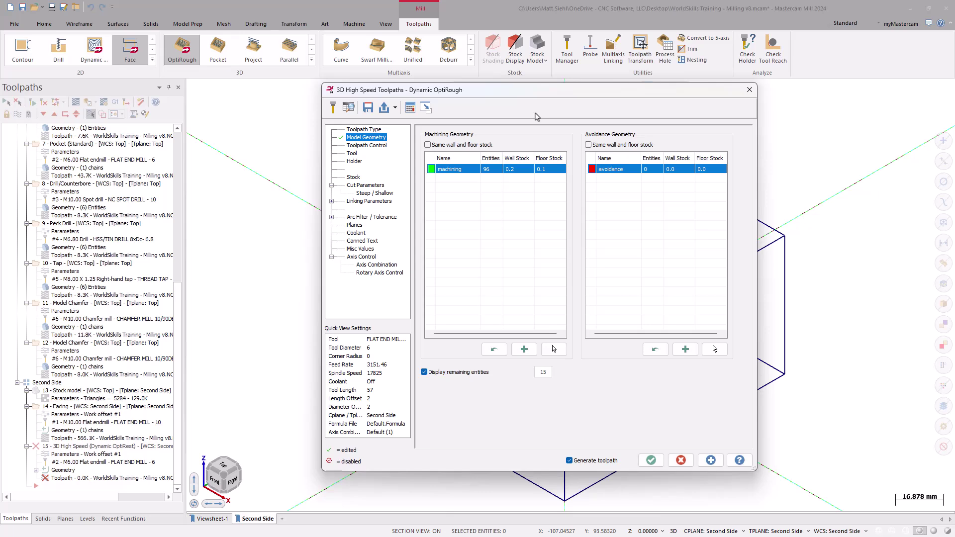
click(353, 178)
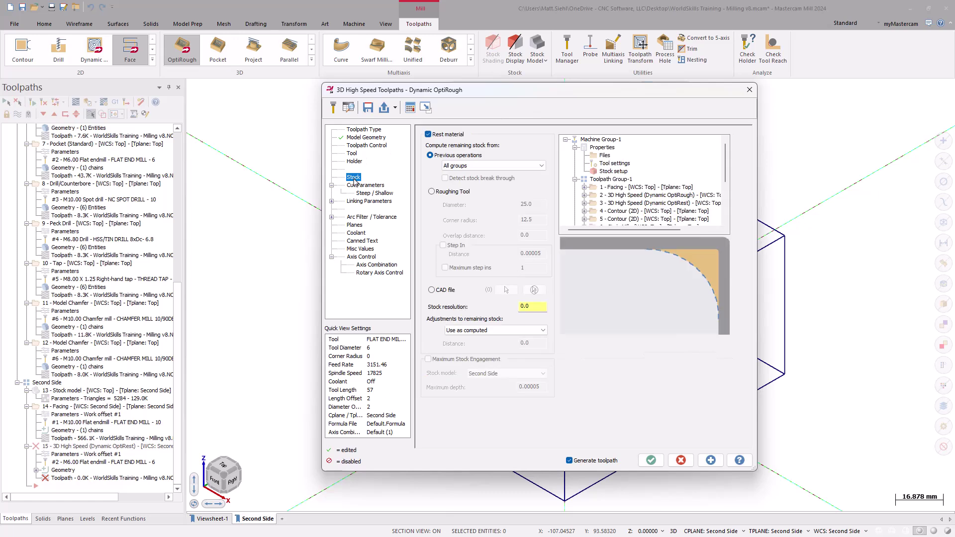
click(428, 134)
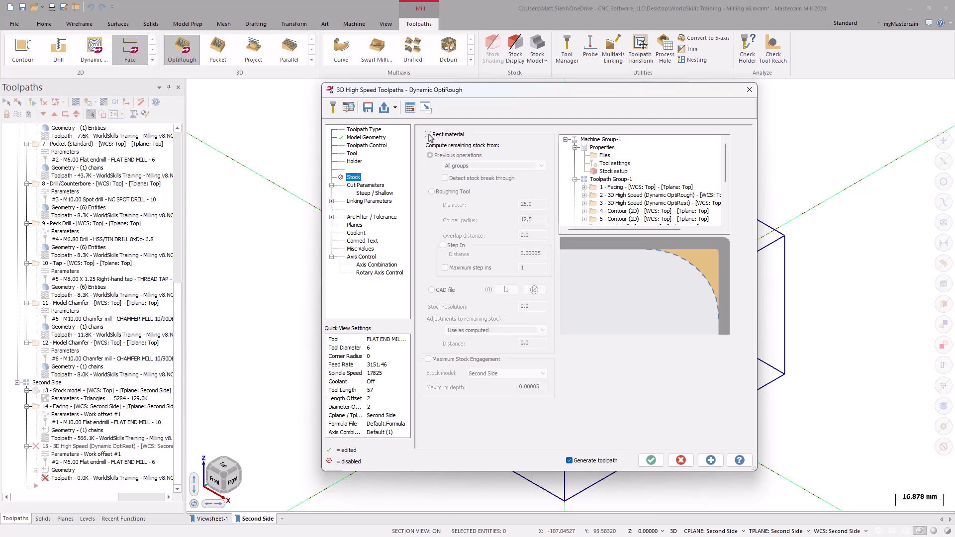
Chain the stock's upper rectangle as the OptiRough containment boundary and set the strategy to From outside.
click(373, 147)
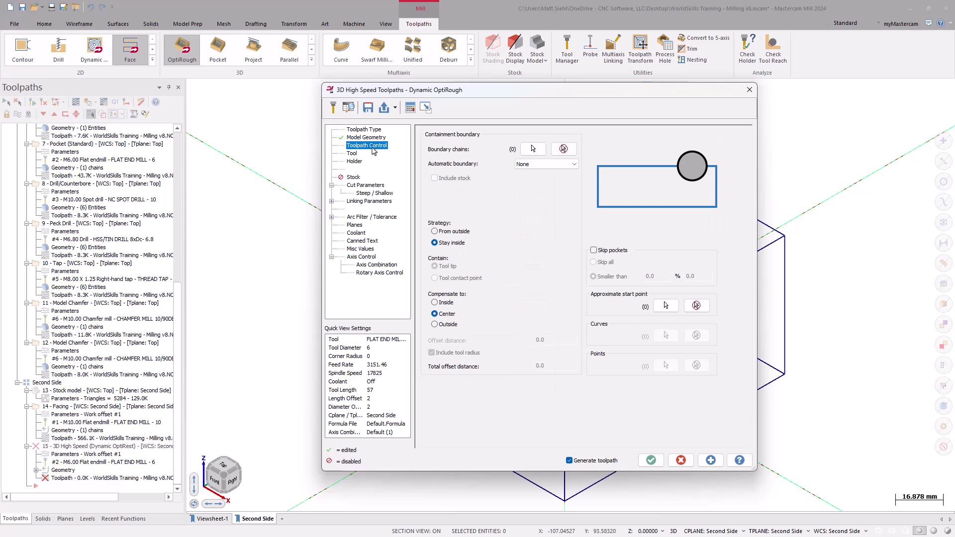
click(532, 149)
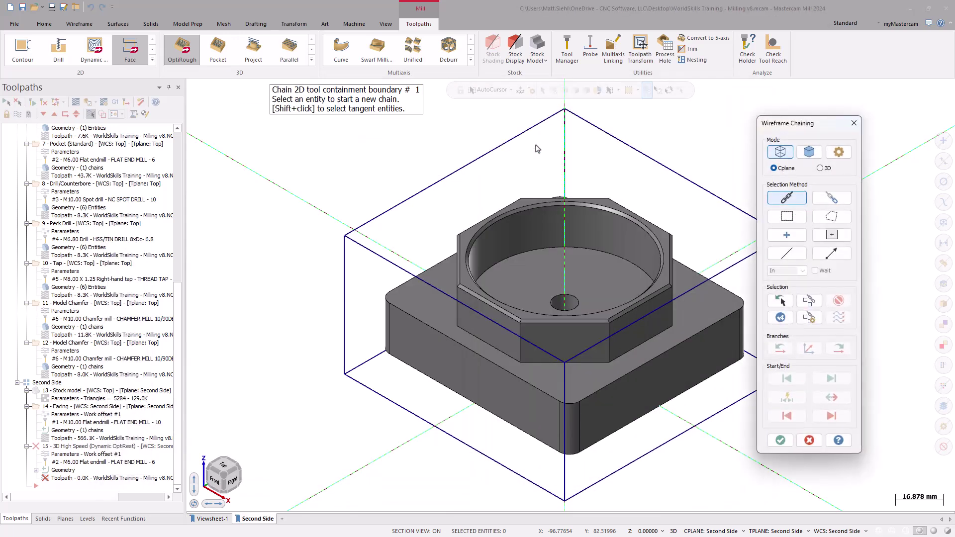
click(539, 123)
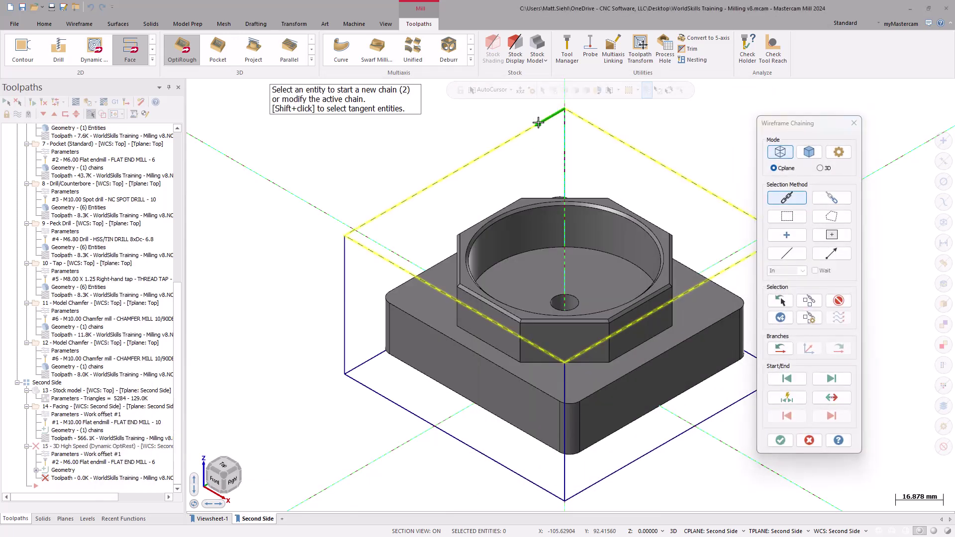
click(780, 441)
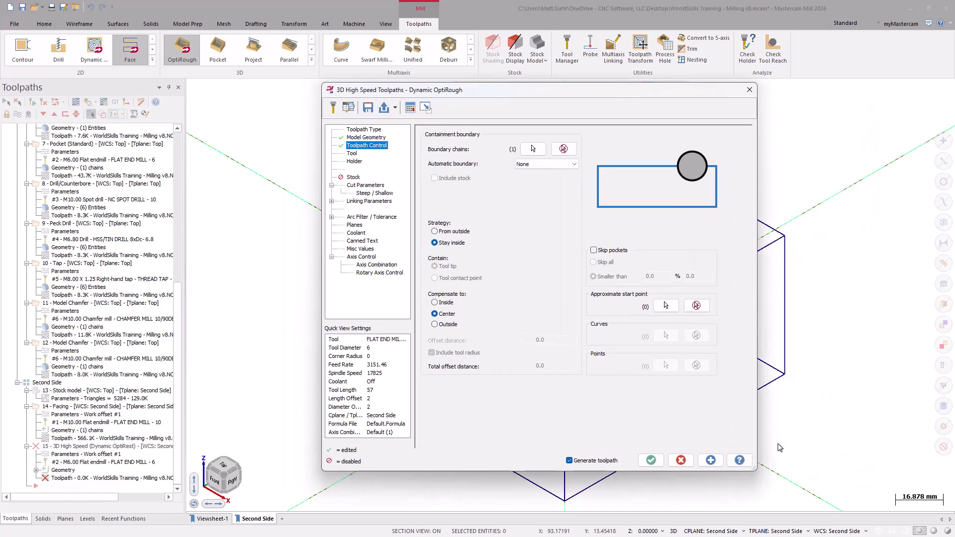
click(457, 233)
Choose tool 1, the 10 mm flat end mill, for OptiRough and check its cut parameters.
click(354, 154)
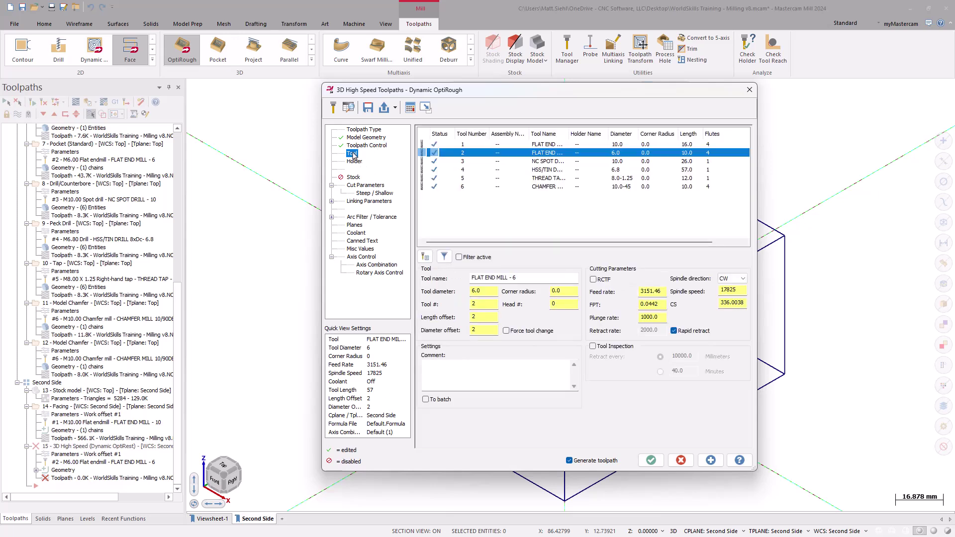
click(477, 146)
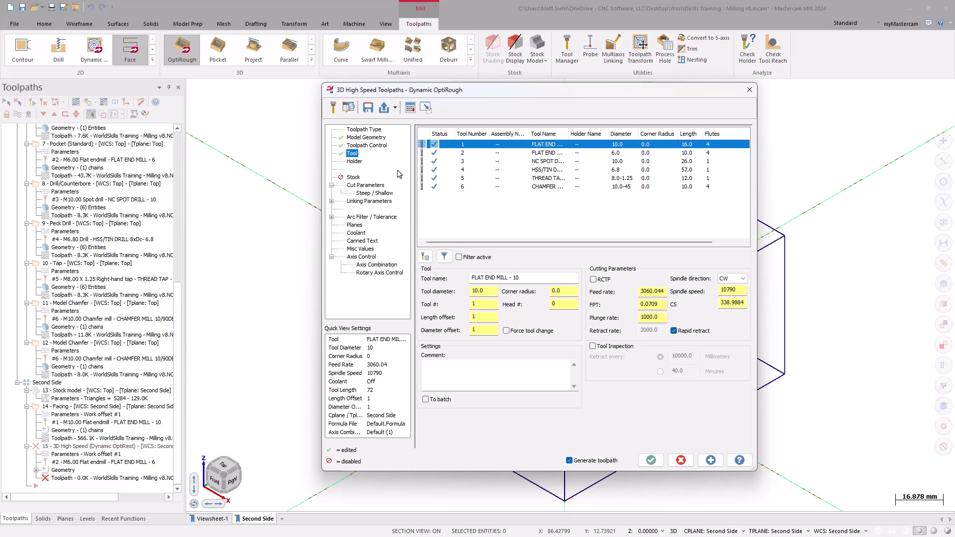
click(366, 188)
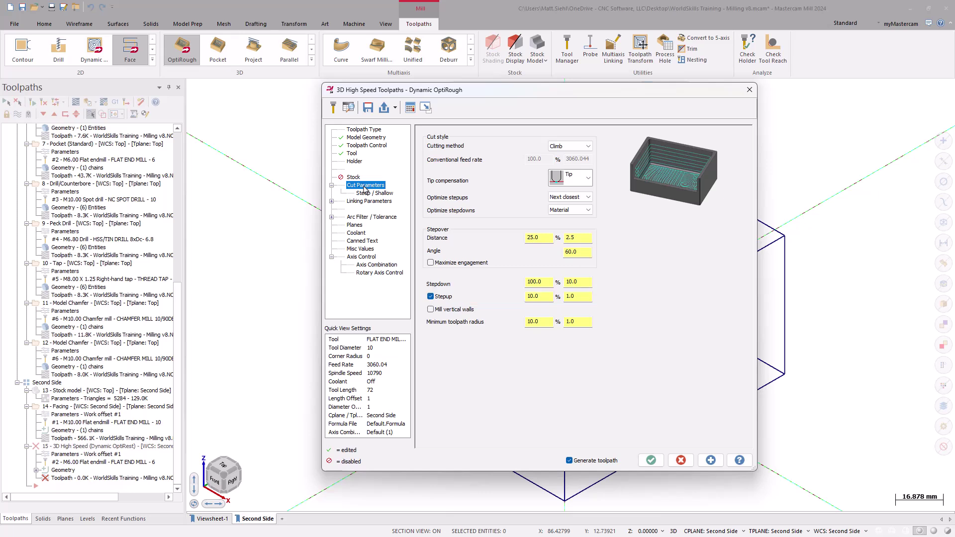
Limit the OptiRough Z depth to minimum 40 and maximum 22, picked on the square base's upper face, and generate the toolpath.
click(363, 193)
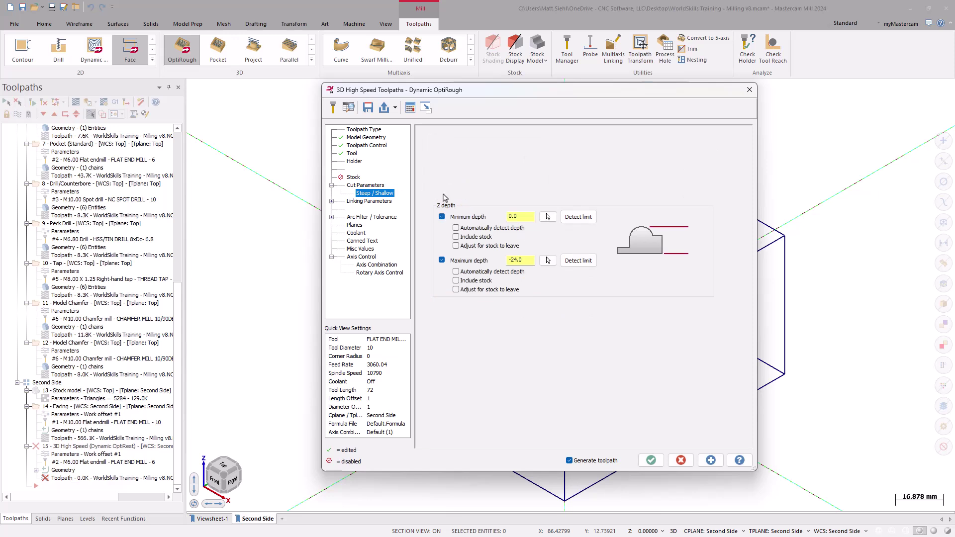
drag(530, 216, 497, 217)
text(40)
key(Return)
click(548, 260)
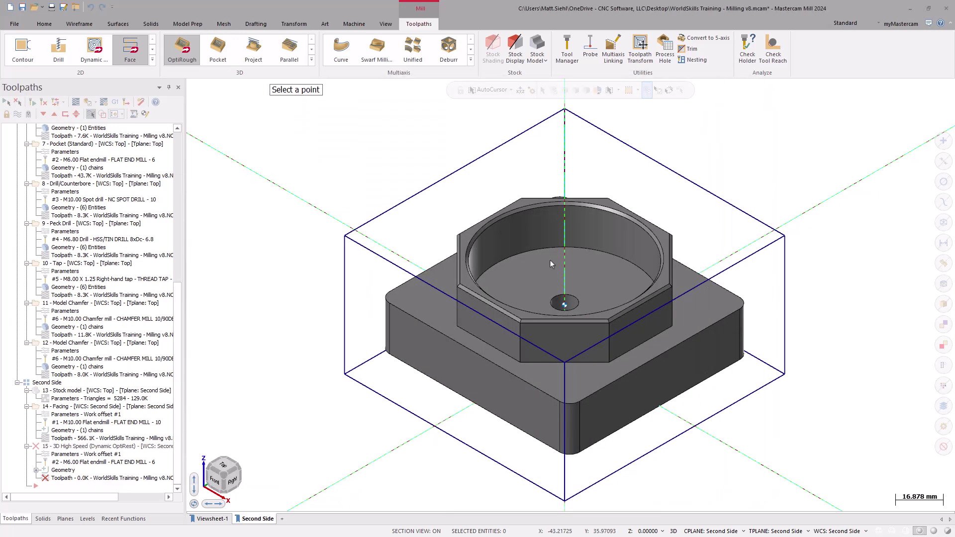
click(476, 354)
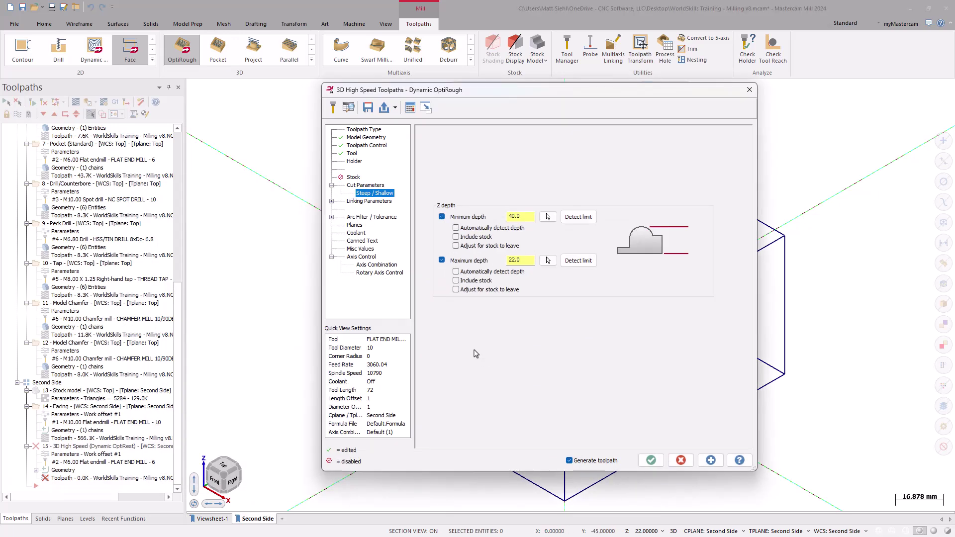
click(651, 460)
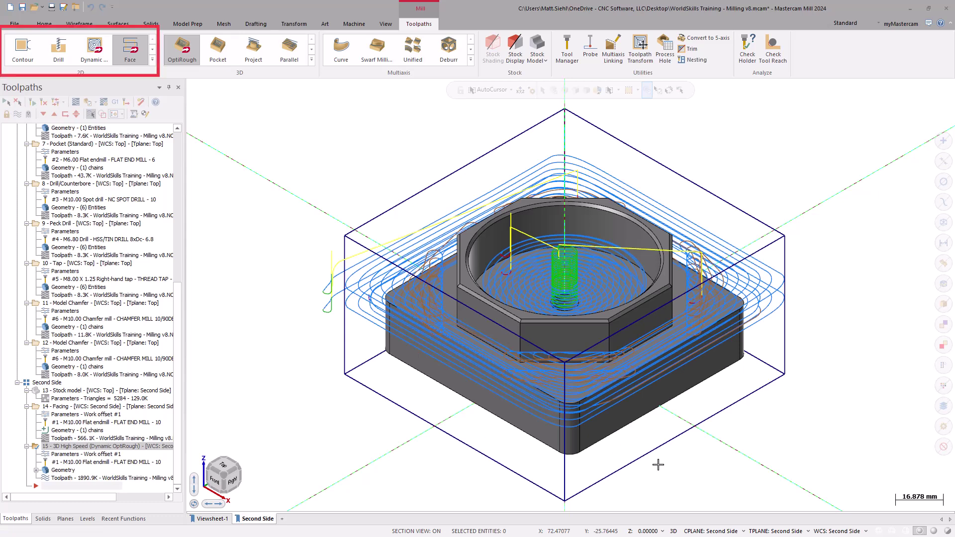
Start a 2D Dynamic Mill toolpath and chain the outer edge of the square base's upper face as the machining region.
click(94, 50)
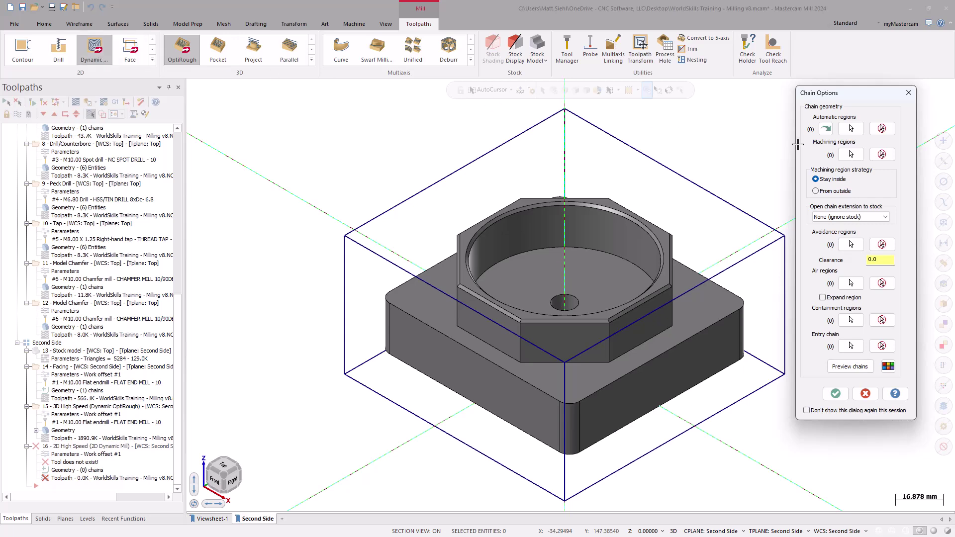
click(850, 156)
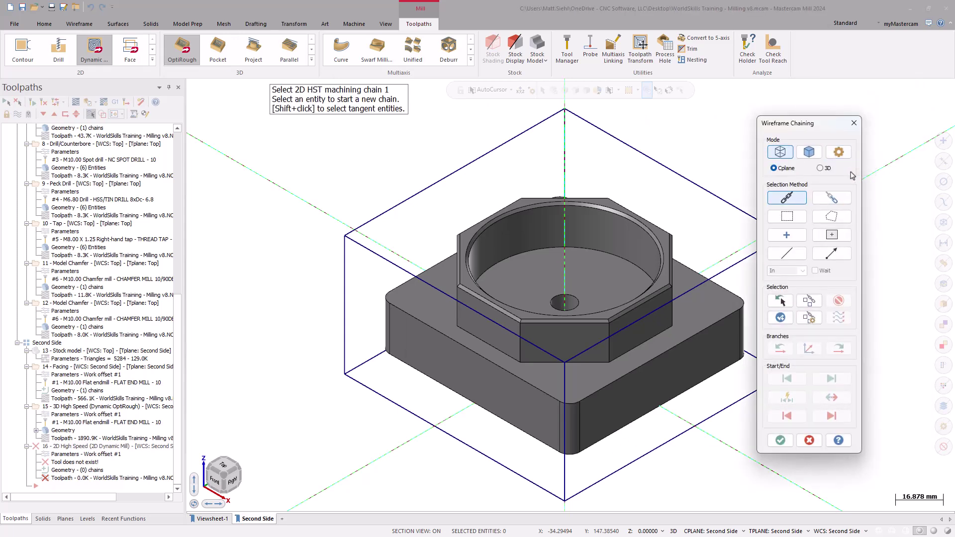
click(809, 151)
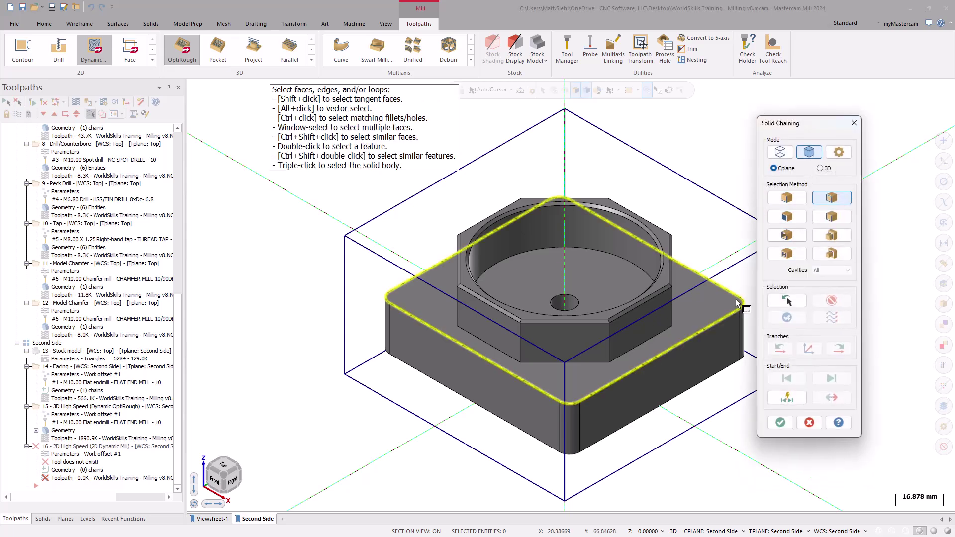
click(723, 319)
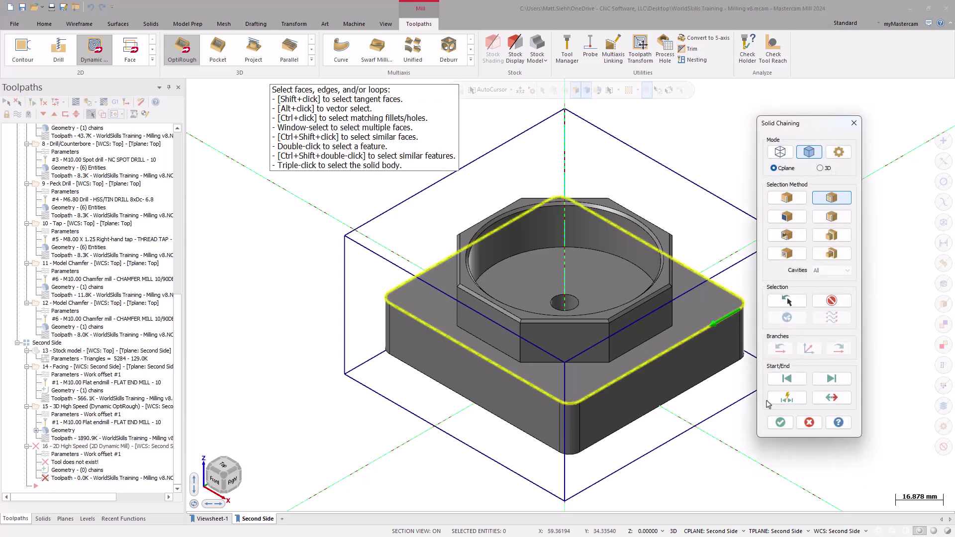
click(781, 423)
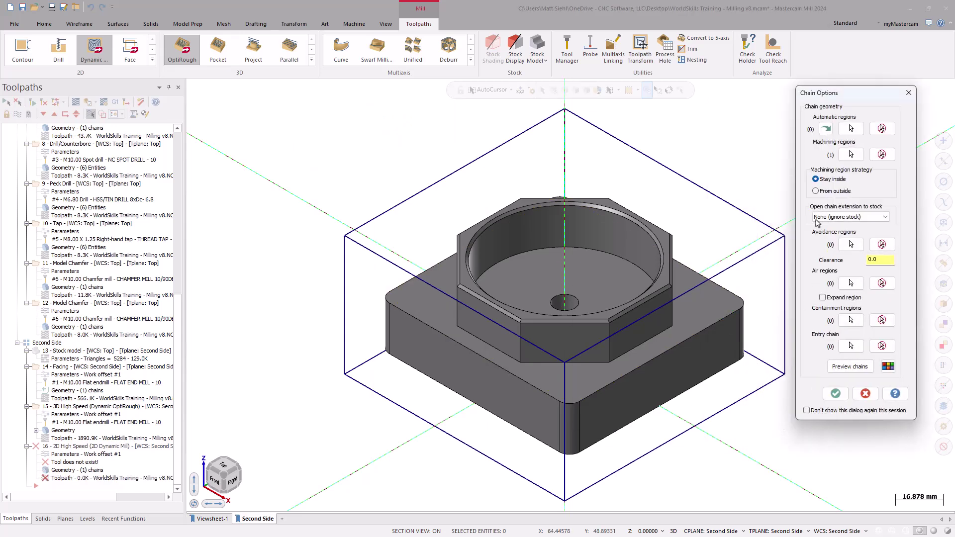
Set the machining region strategy to From outside and chain the octagonal boss's bottom edge loop as the avoidance region.
click(816, 191)
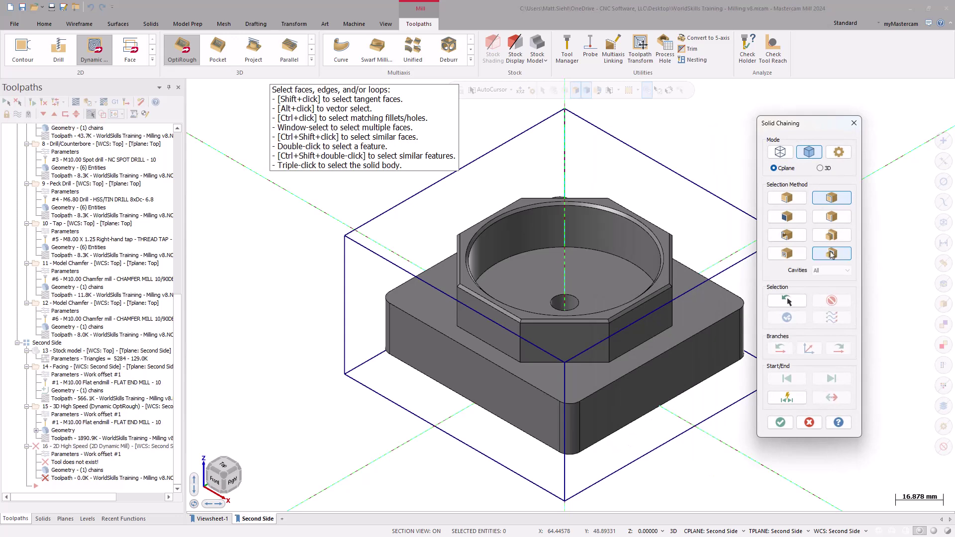
click(673, 329)
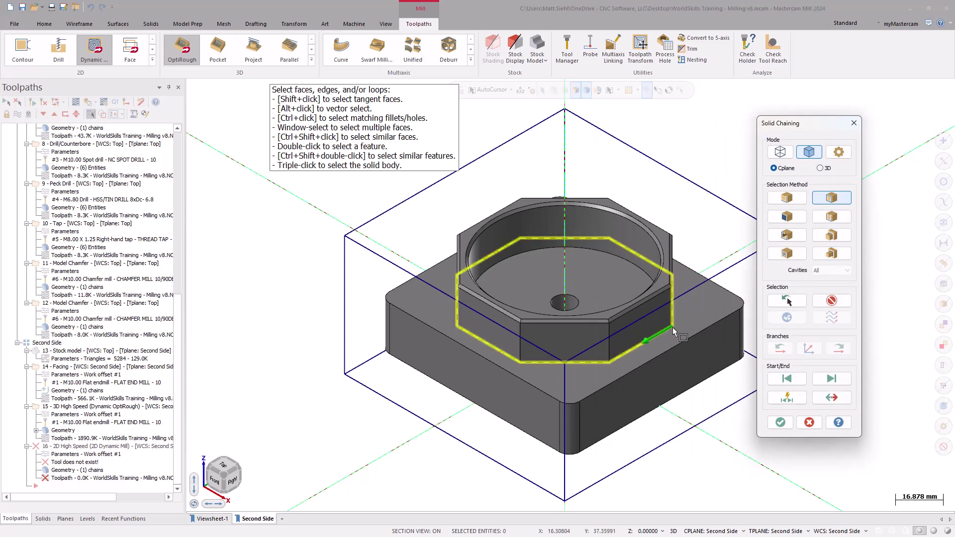
click(780, 423)
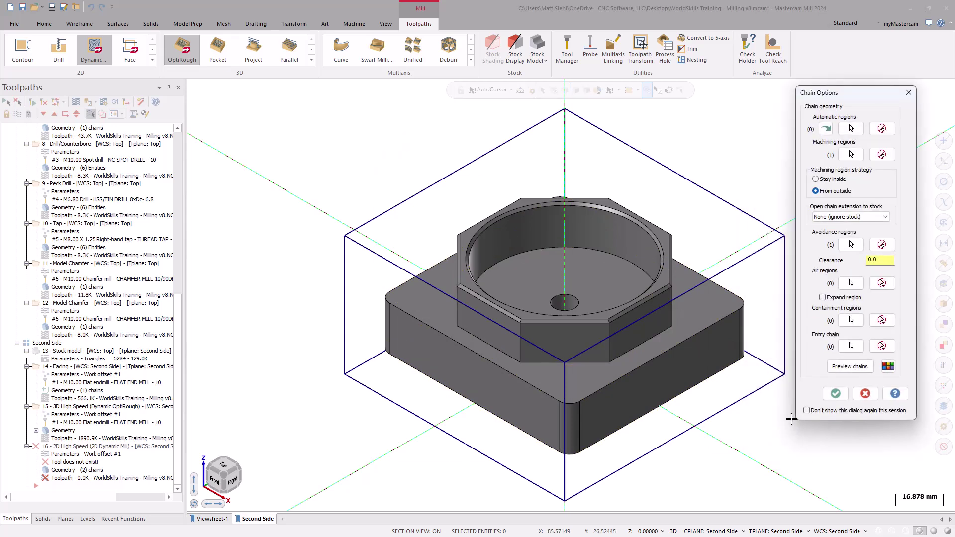
Preview the Dynamic Mill chains from the top view, check the preview colors and accept the chain options.
click(840, 368)
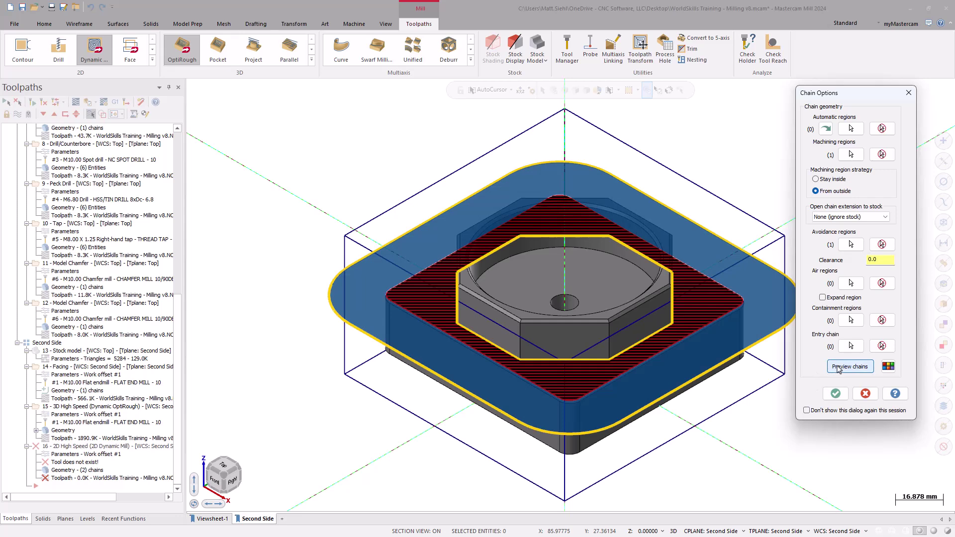
right_click(741, 390)
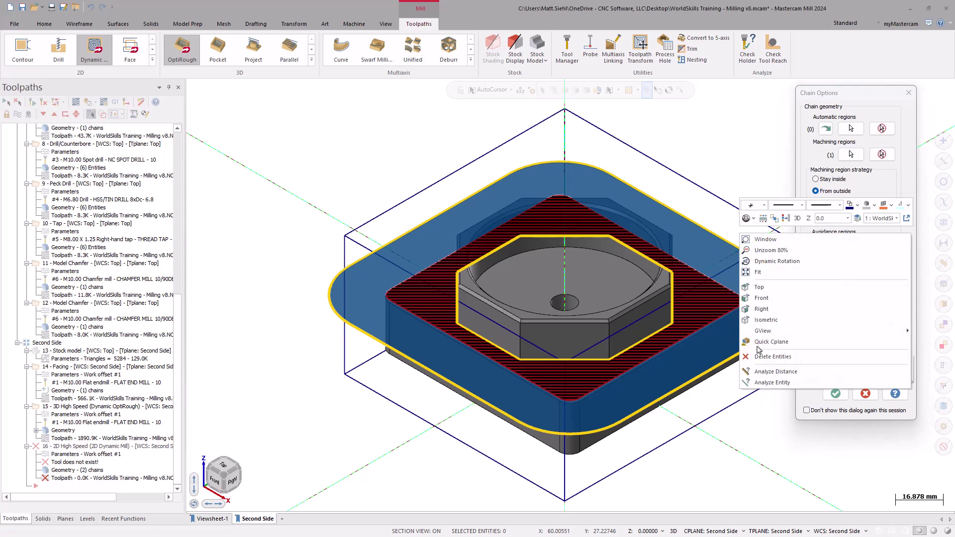
click(761, 287)
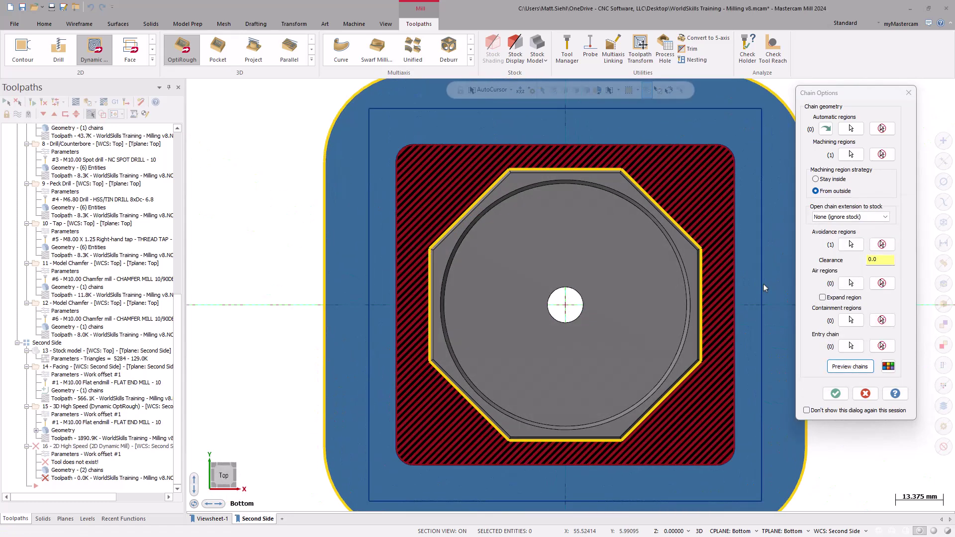
click(889, 367)
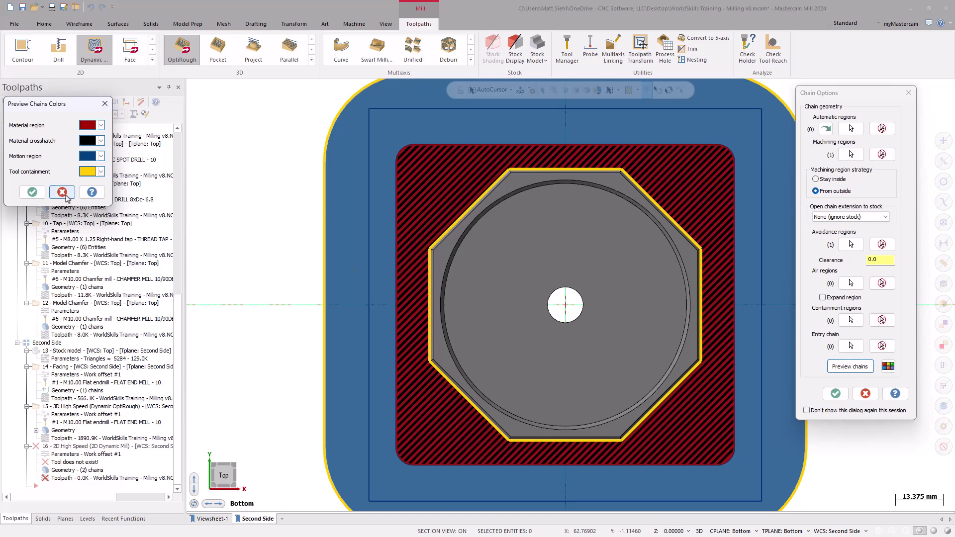
click(34, 194)
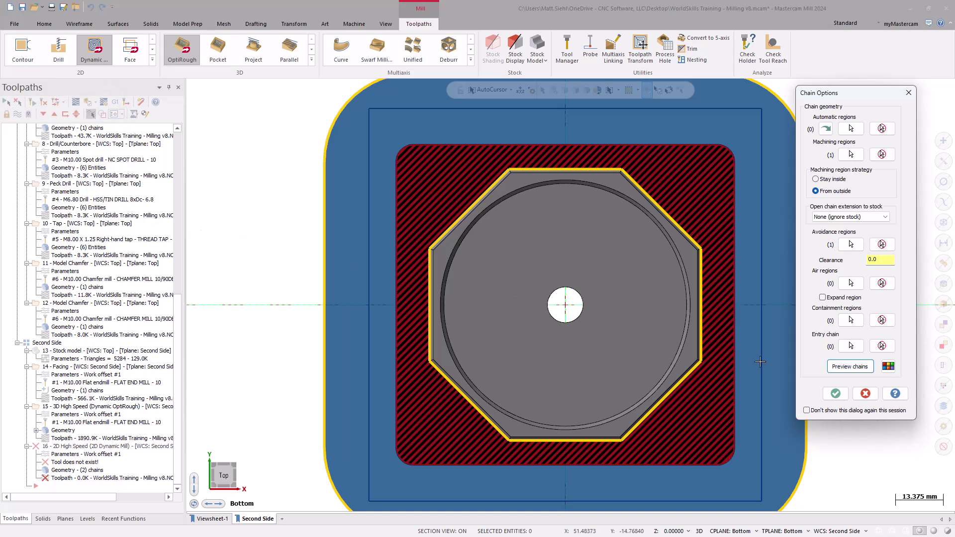
click(835, 393)
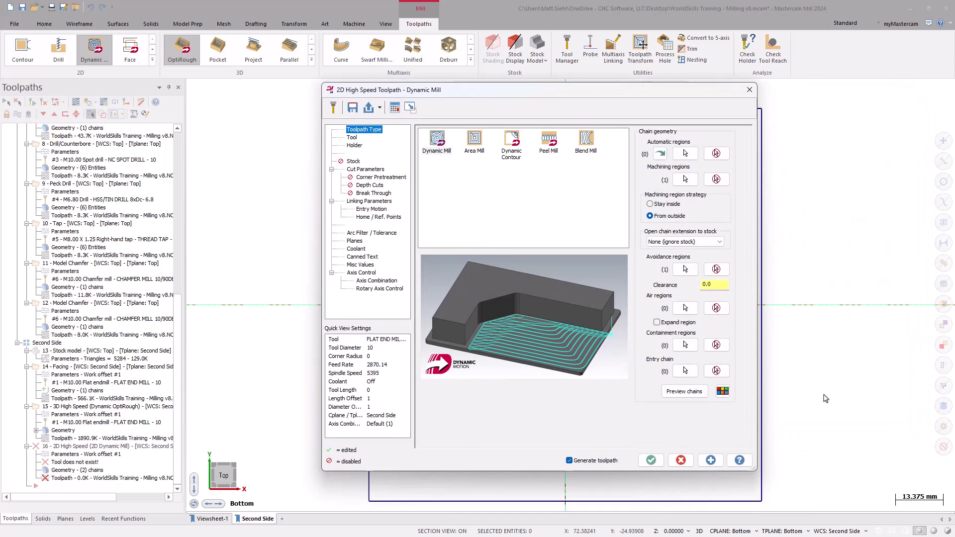
Choose tool 2, the 6 mm flat end mill, for Dynamic Mill and set the stock to leave to 0.
click(351, 138)
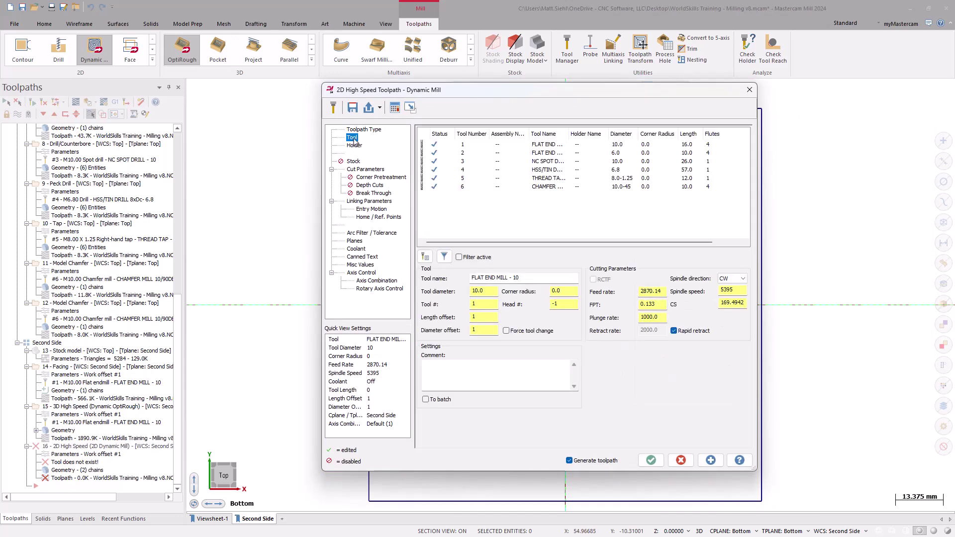
click(463, 153)
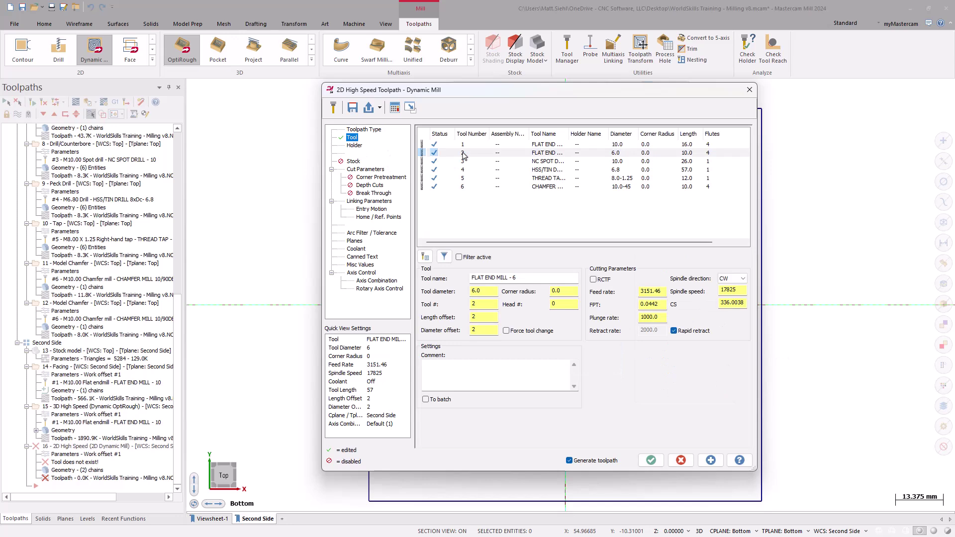
click(368, 170)
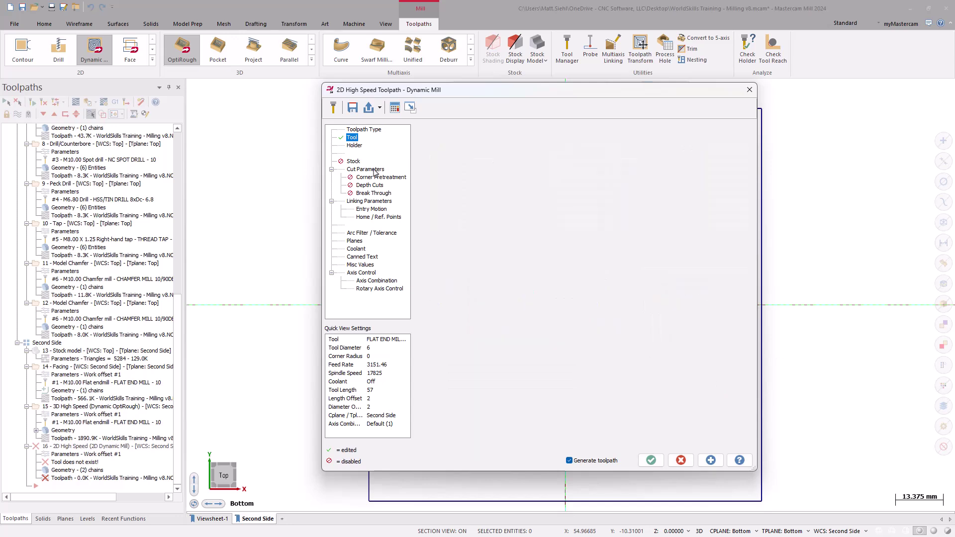
drag(666, 301, 650, 310)
text(0)
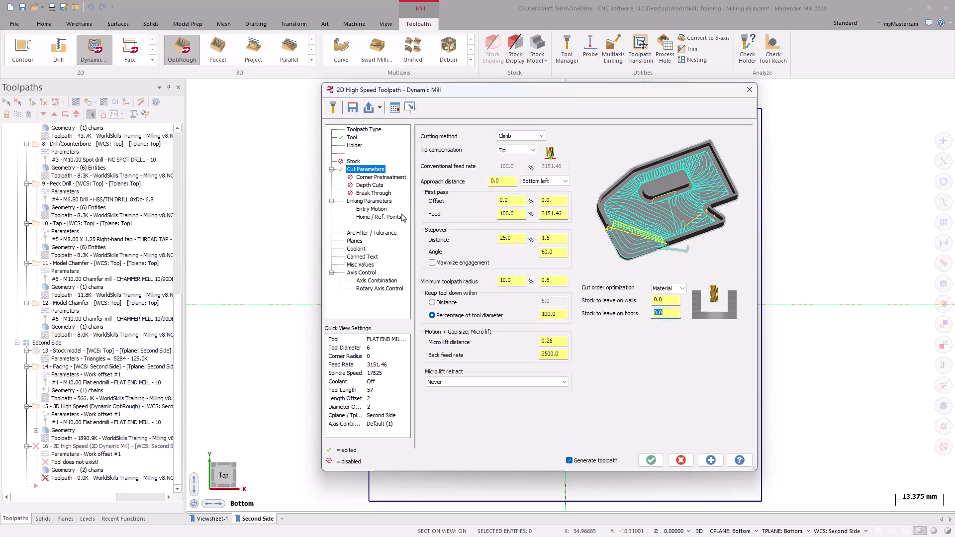
Set the Dynamic Mill top of stock to 40 absolute, generate the toolpath and return to the isometric view.
click(387, 202)
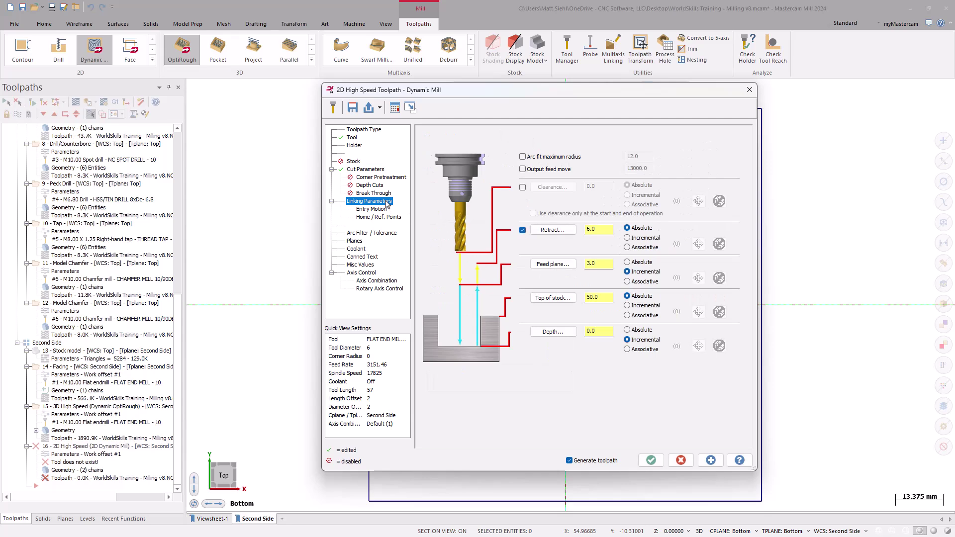
drag(603, 297, 580, 298)
text(40)
key(Return)
click(651, 460)
right_click(782, 369)
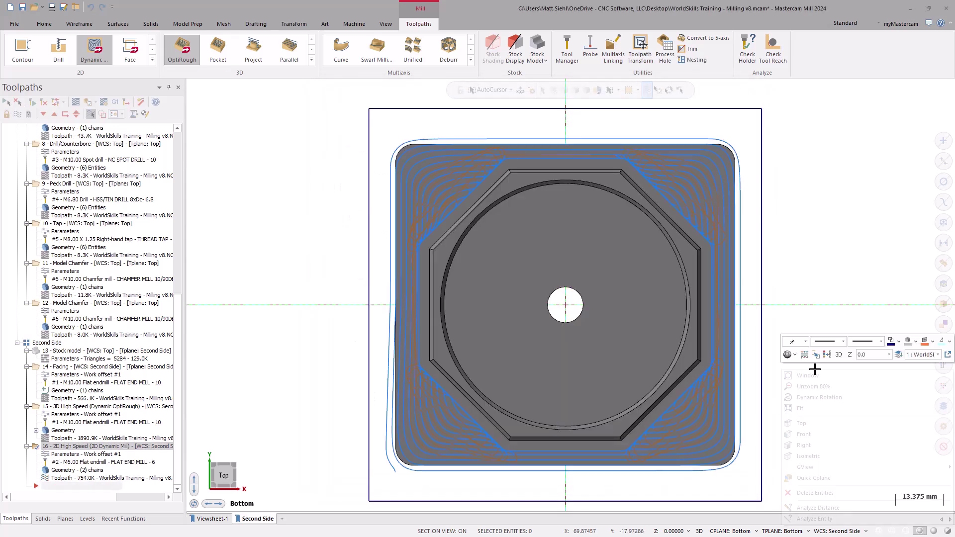
click(820, 462)
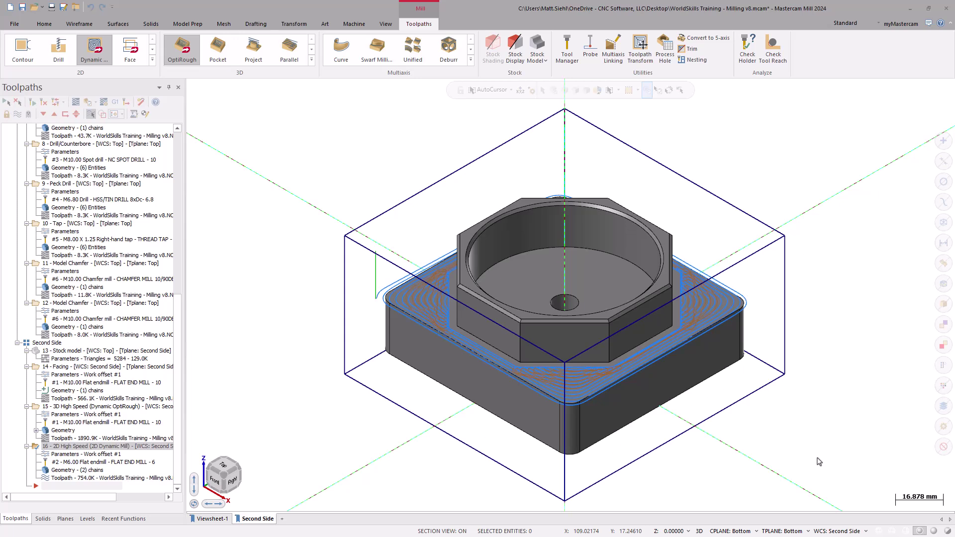
Start a Circle Mill toolpath on the circular edge of the round pocket's floor.
click(153, 60)
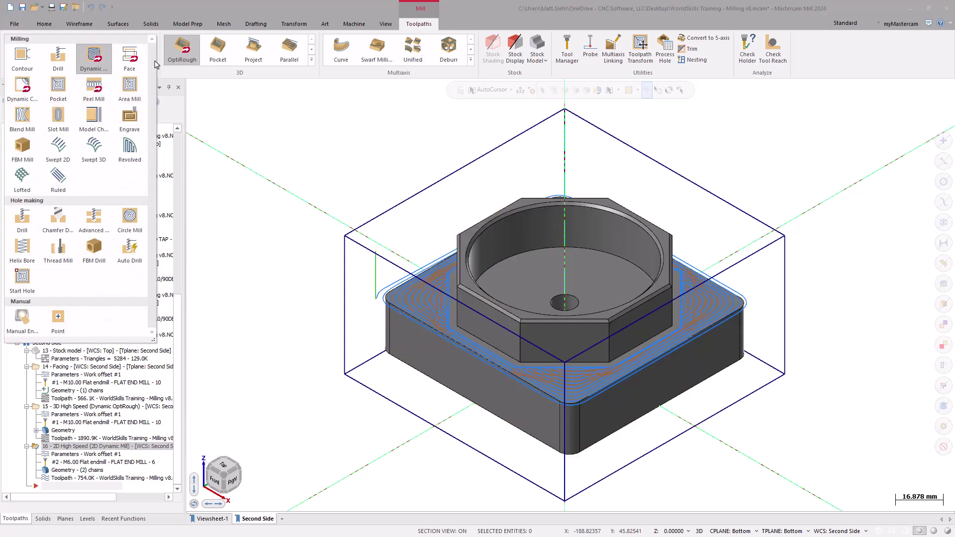
click(129, 219)
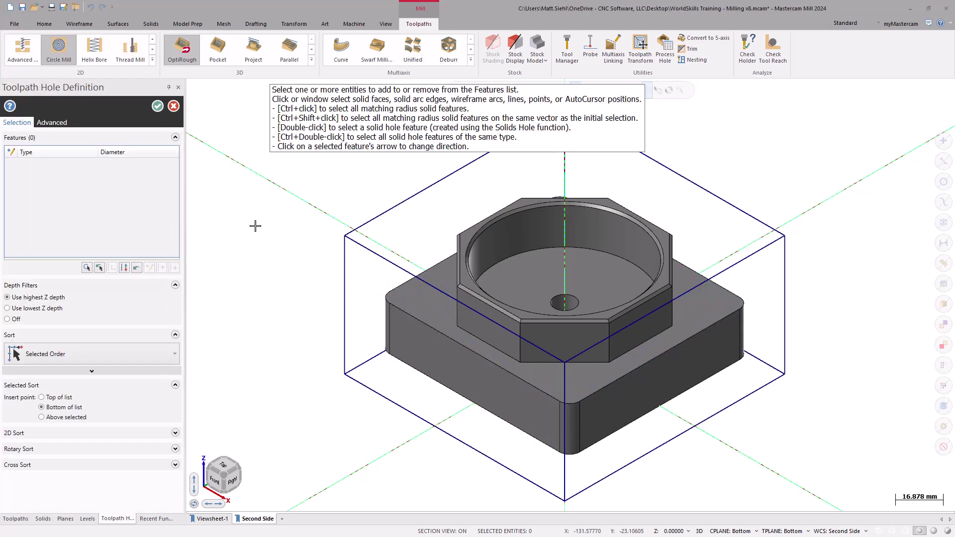
click(522, 255)
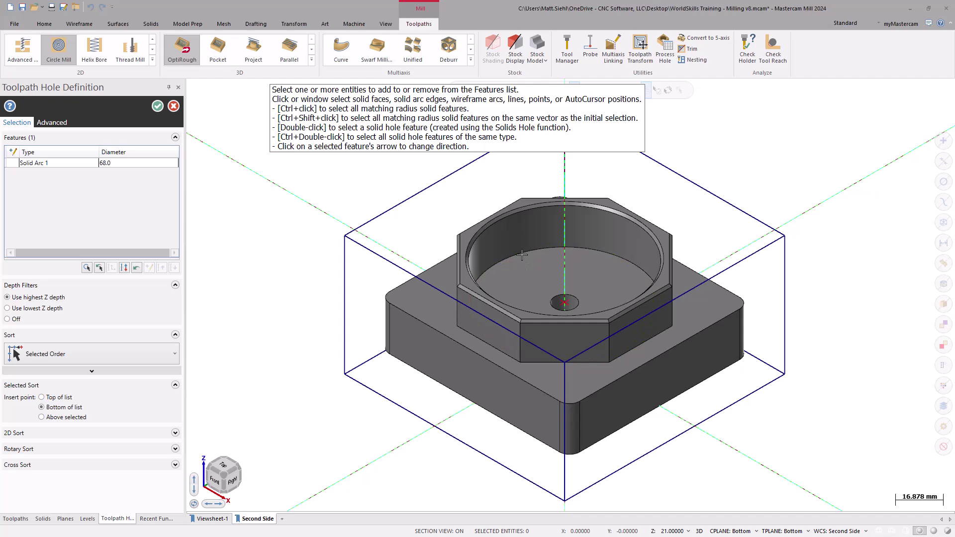
click(157, 107)
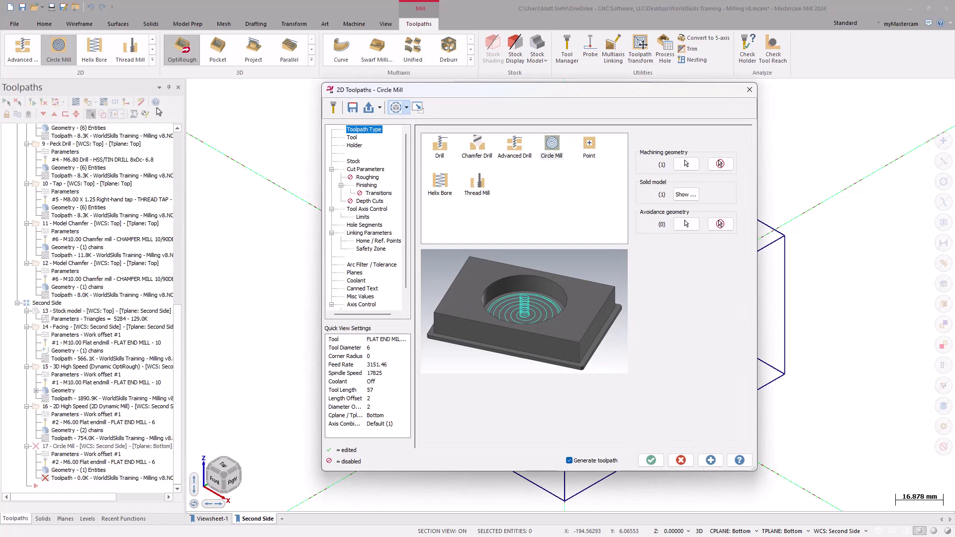
Use tool 2, the 6 mm flat end mill, for Circle Mill and force a tool change.
click(352, 140)
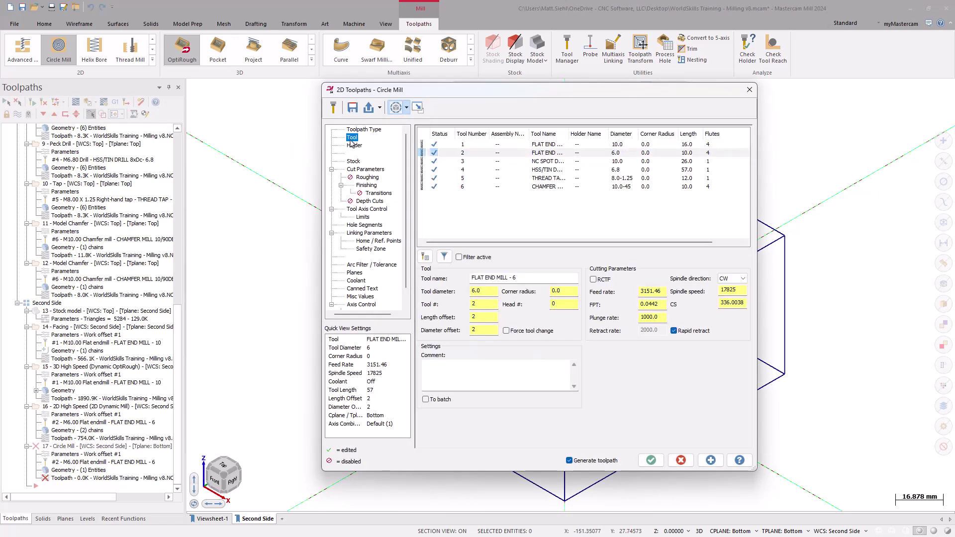
click(518, 155)
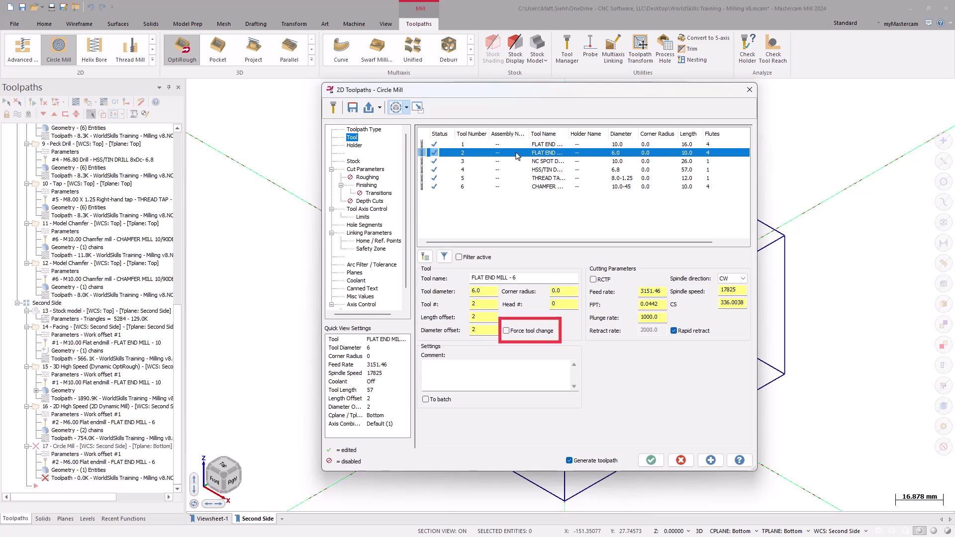
click(534, 334)
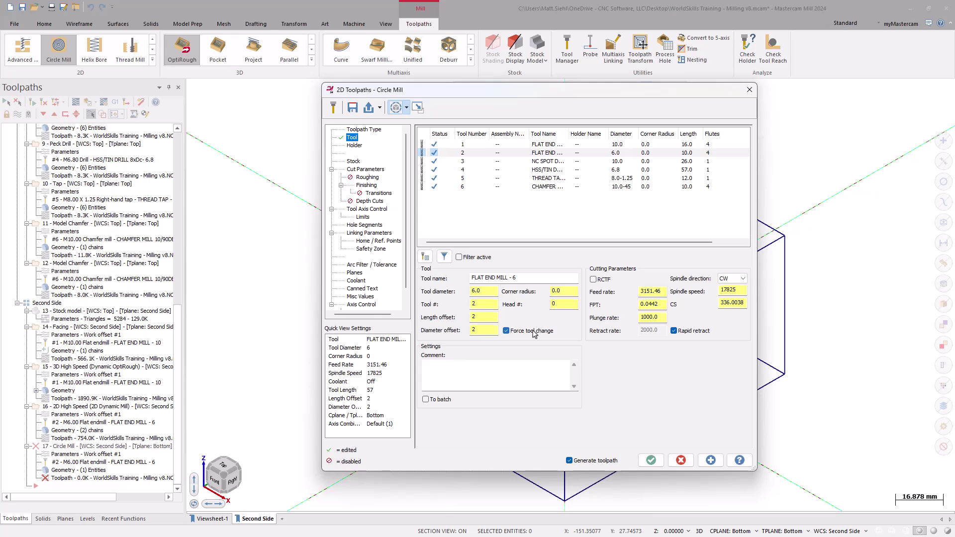
Enable Circle Mill roughing without helical entry and check the finishing pass settings.
click(369, 170)
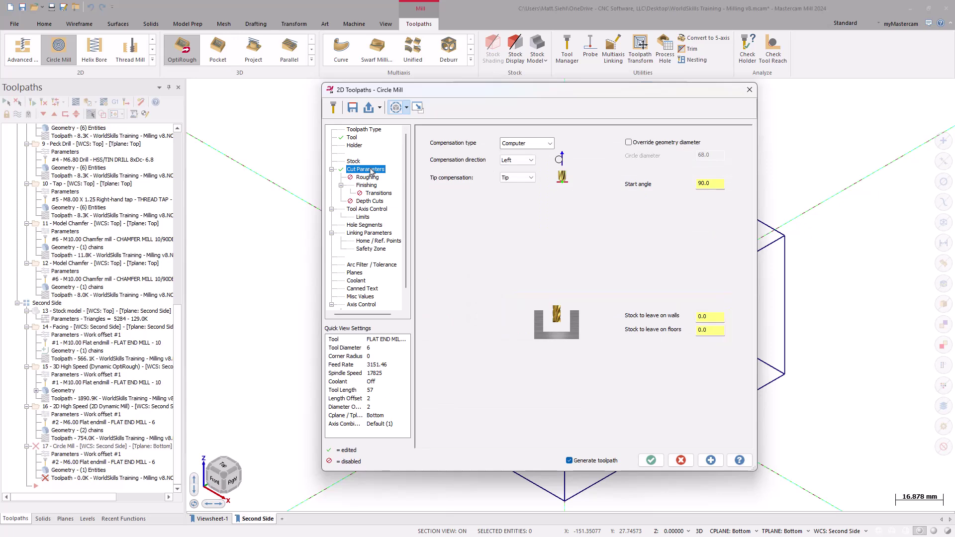
click(367, 179)
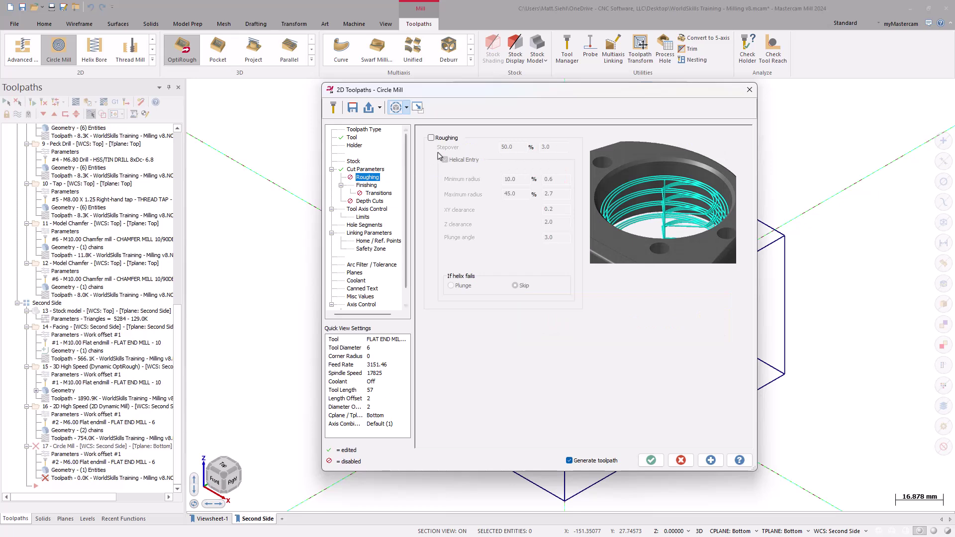
click(431, 138)
click(452, 161)
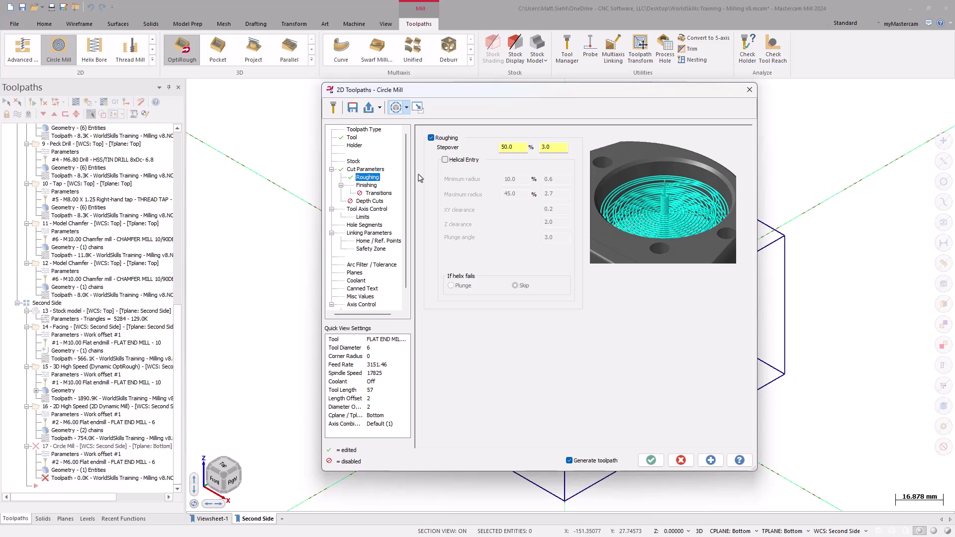
click(376, 187)
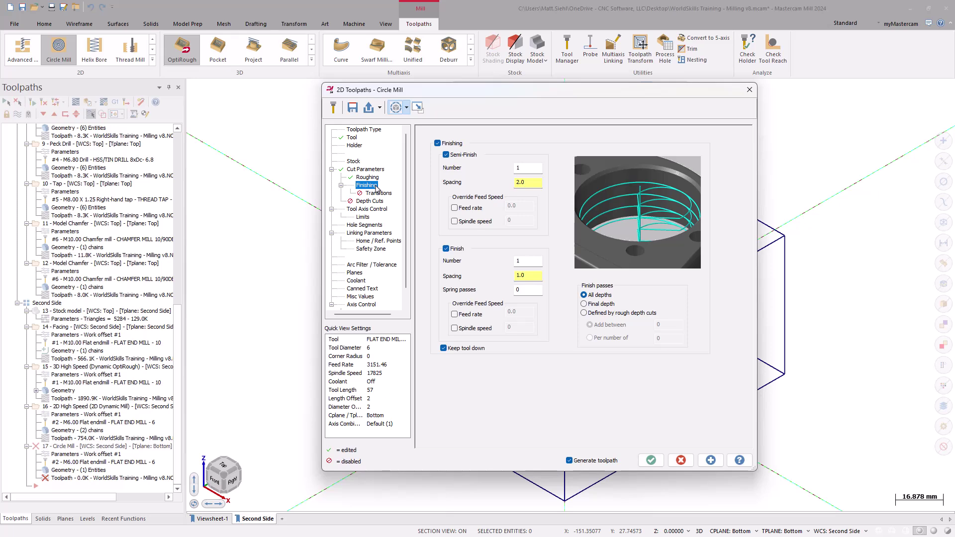
Set the Circle Mill top of stock to 40 absolute and generate the toolpath.
click(368, 233)
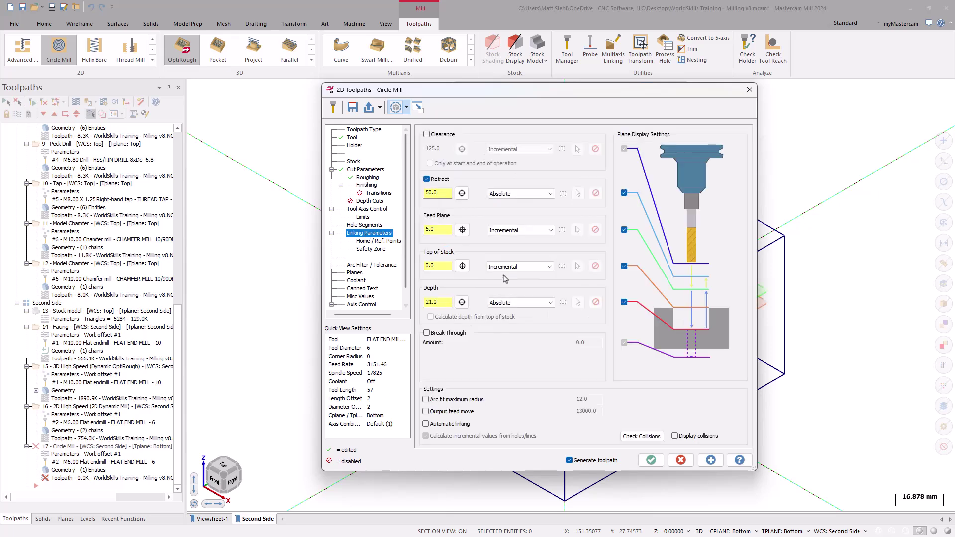
click(520, 267)
click(512, 280)
drag(451, 266, 422, 264)
text(40.0)
key(shift+Home)
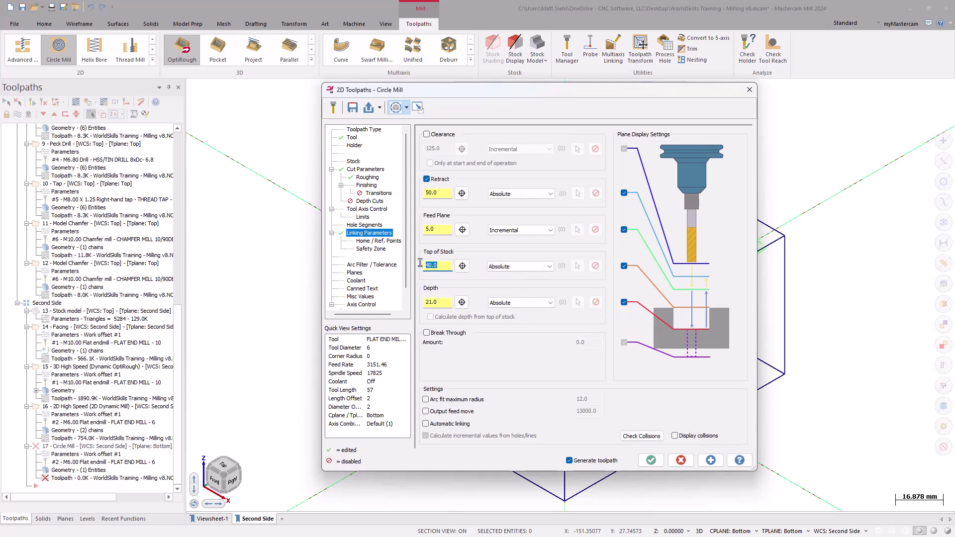
click(651, 460)
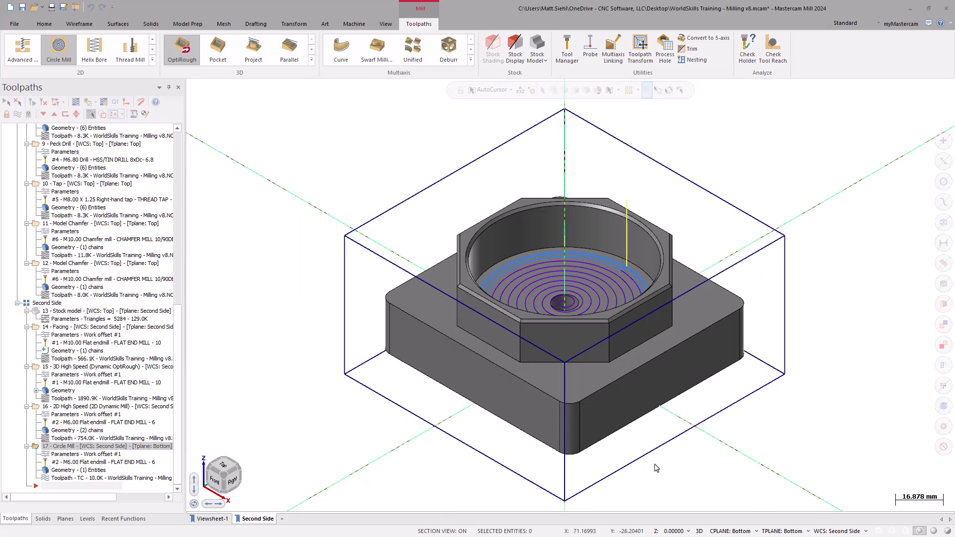
Start a 2D Contour toolpath and chain both edge loops of the octagonal boss's upper face.
click(152, 60)
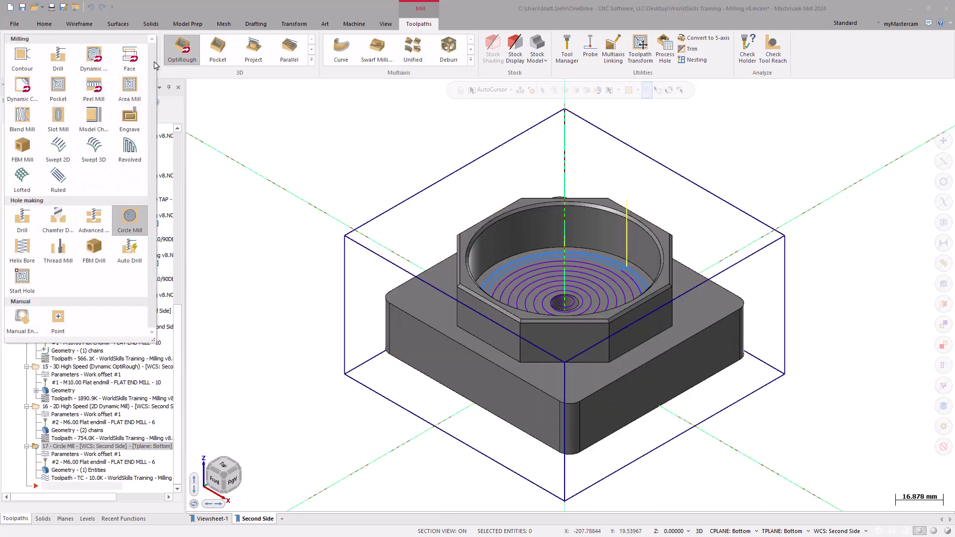
click(9, 62)
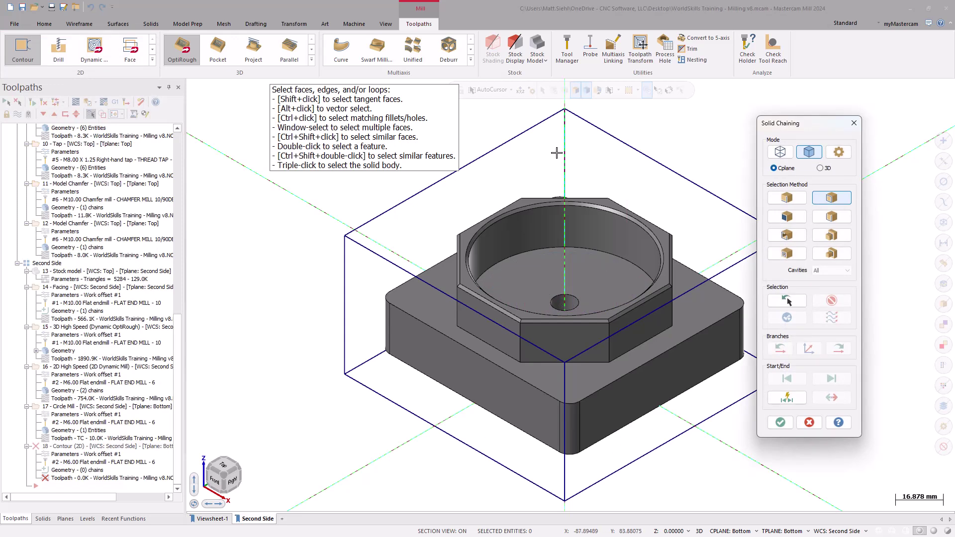
click(787, 217)
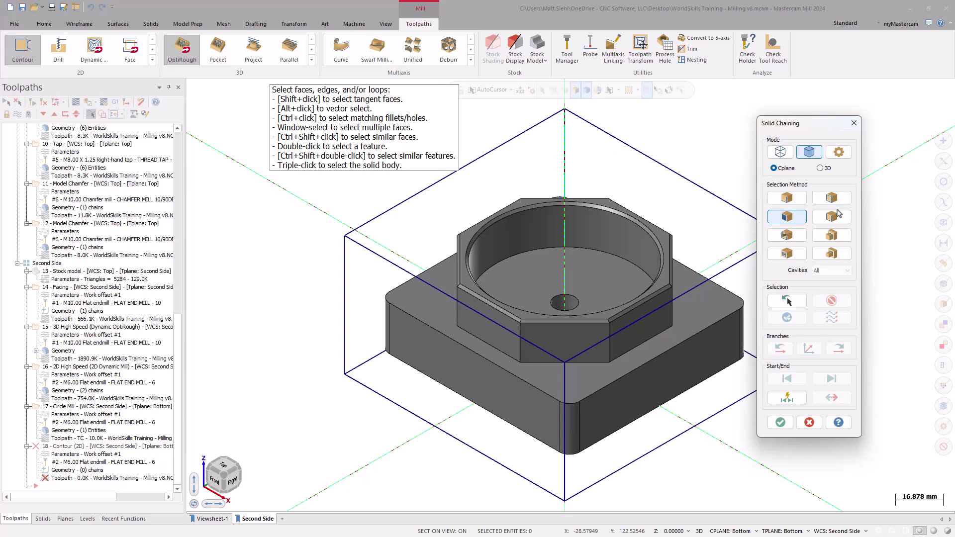
click(663, 279)
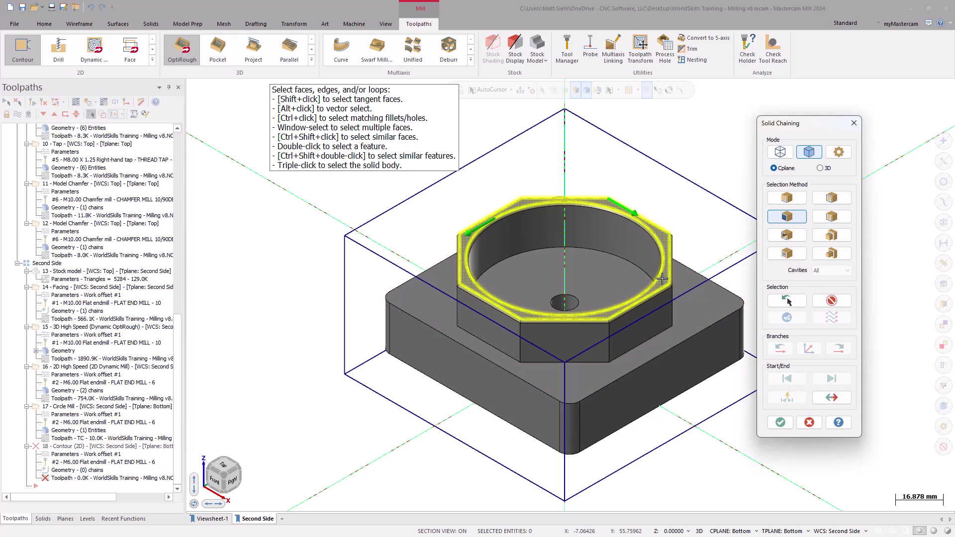
click(780, 422)
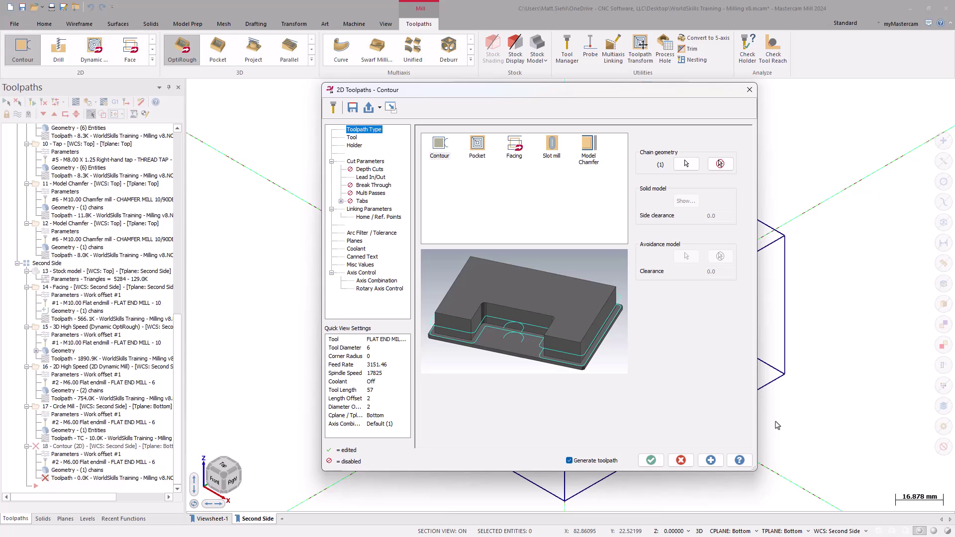
Choose tool 6, the 10 mm 90-degree chamfer mill, for the contour and set its contour type to 2D chamfer.
click(352, 138)
click(465, 187)
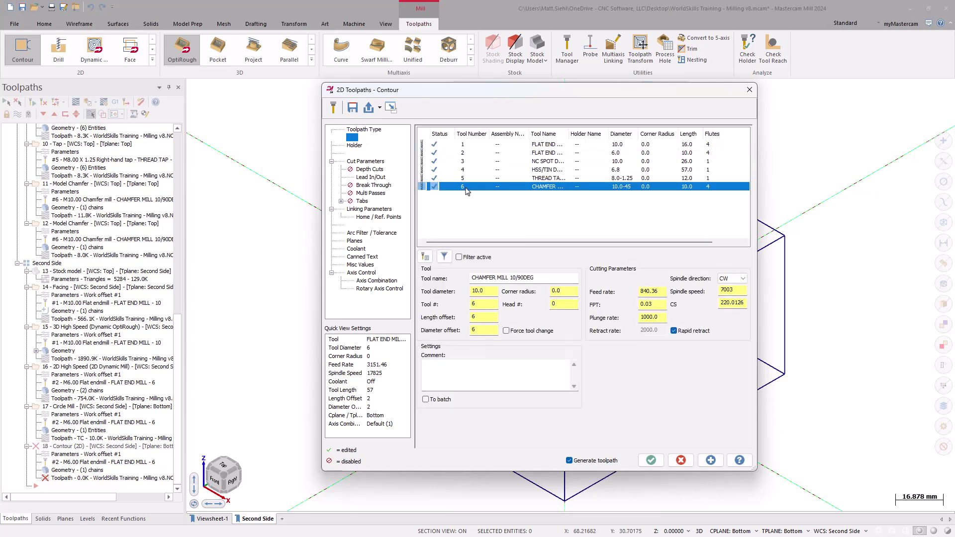
click(375, 162)
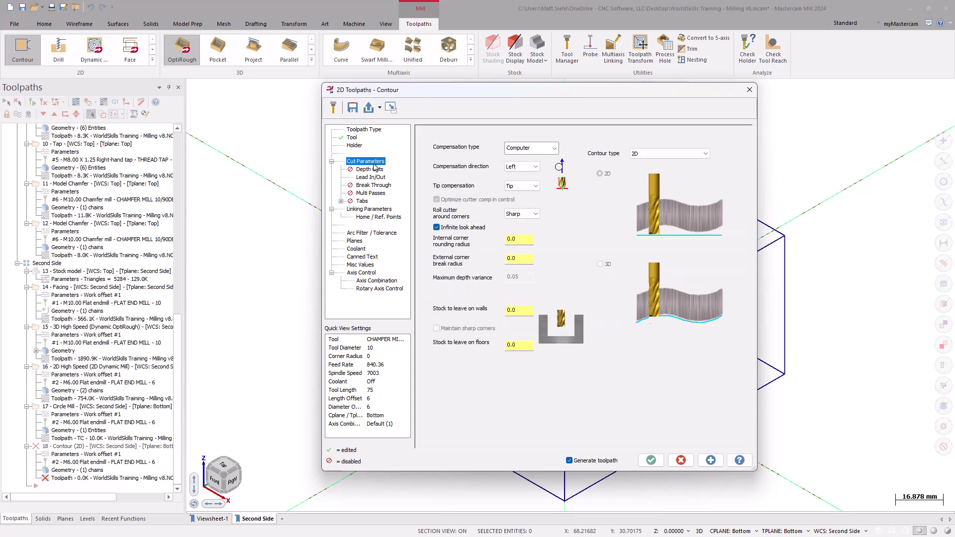
click(652, 154)
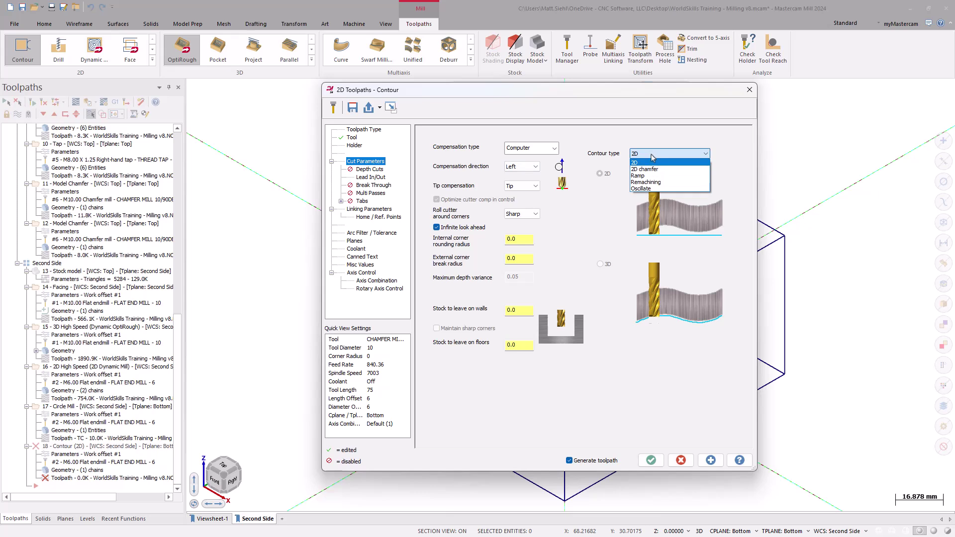
click(649, 169)
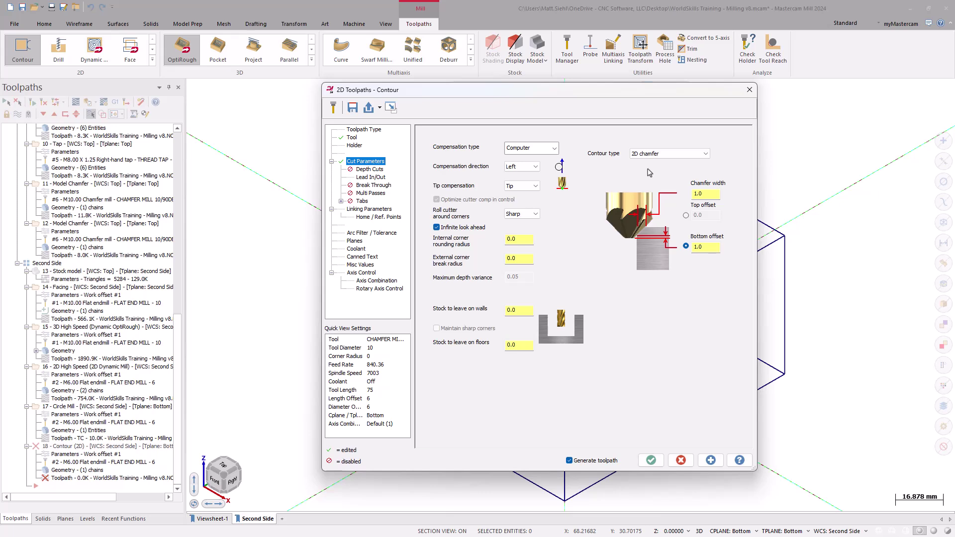
Set the chamfer width to 0.3 and the top offset to 1.5, check the linking parameters and generate the toolpath.
double_click(711, 197)
text(.3)
key(Return)
click(686, 216)
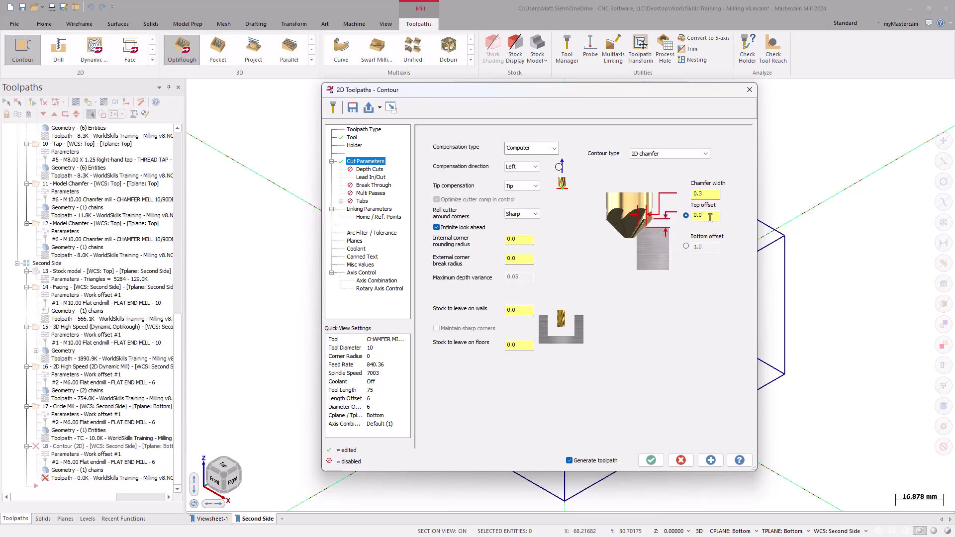
drag(711, 218, 692, 219)
text(1.5)
key(Return)
click(386, 211)
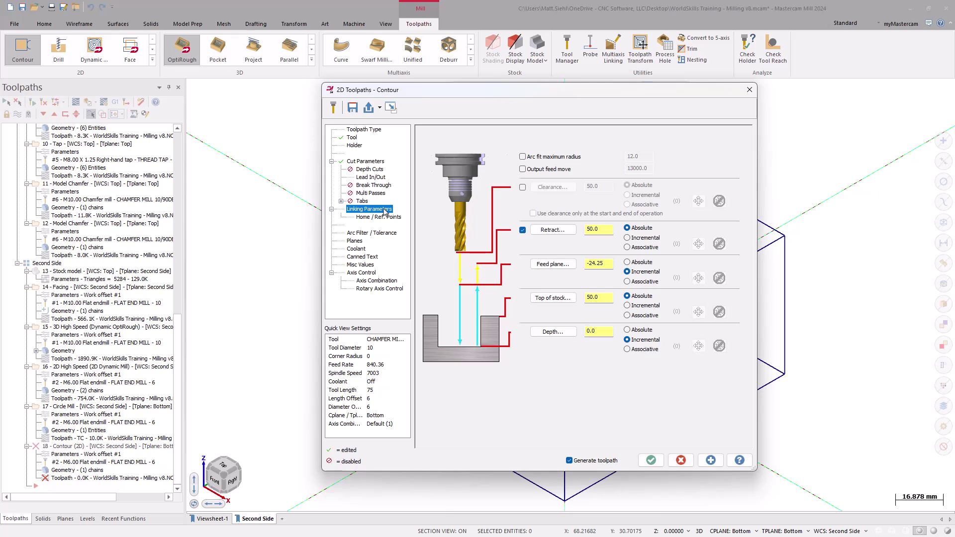
click(651, 460)
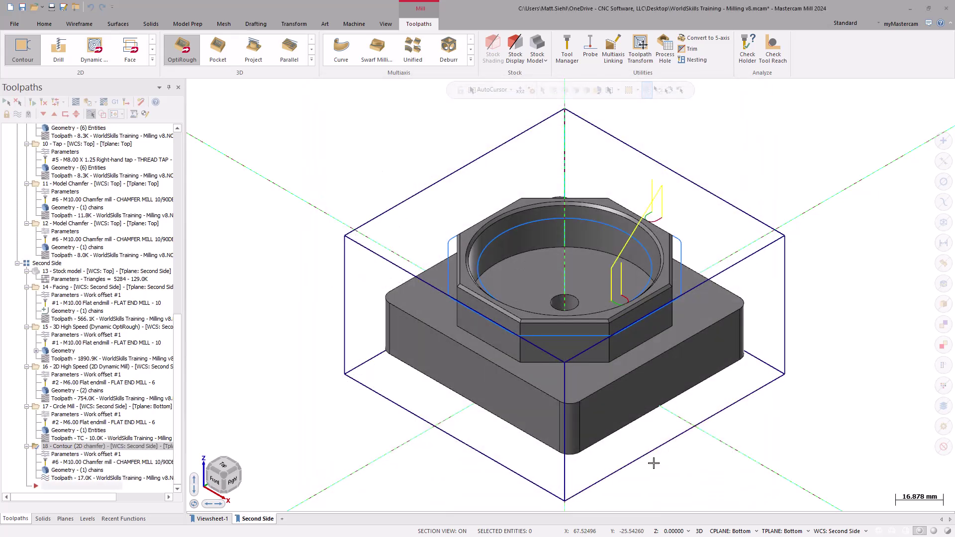